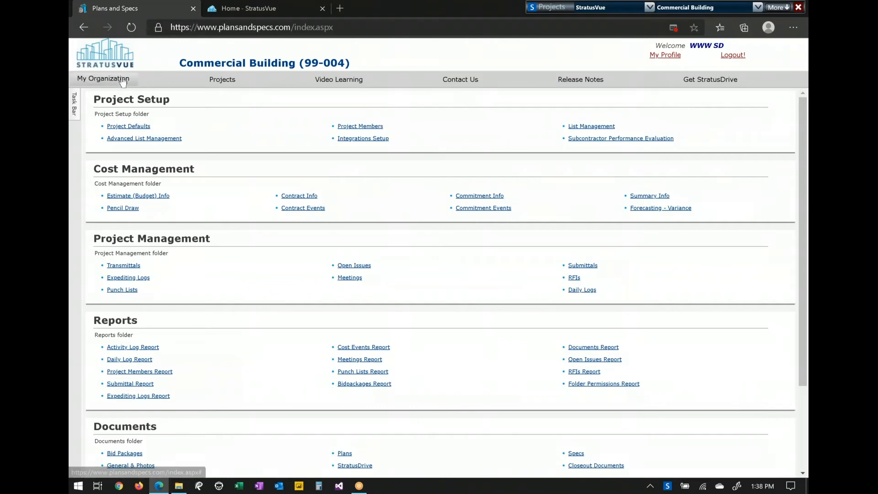
- Open the Projects list to show Commercial Building (99-004) and StratusVue BIMfx (07152013)
click(223, 80)
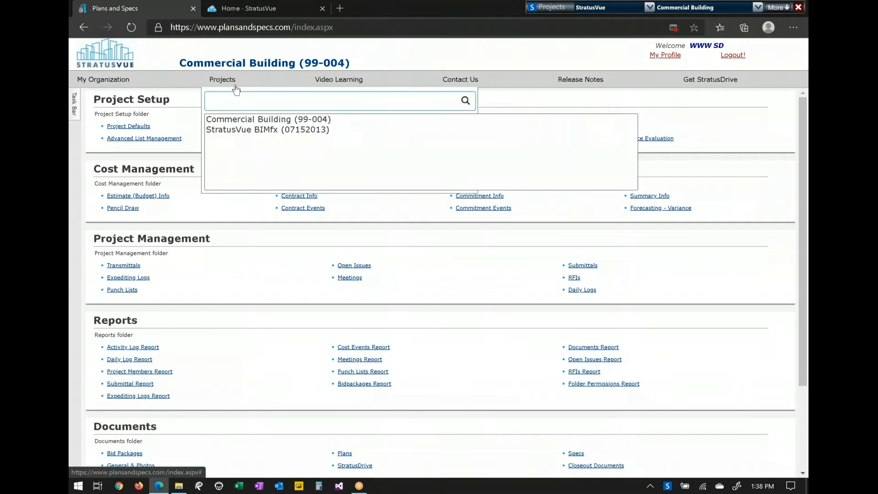
- Dismiss the Projects dropdown to reveal the Commercial Building home page folders
click(392, 44)
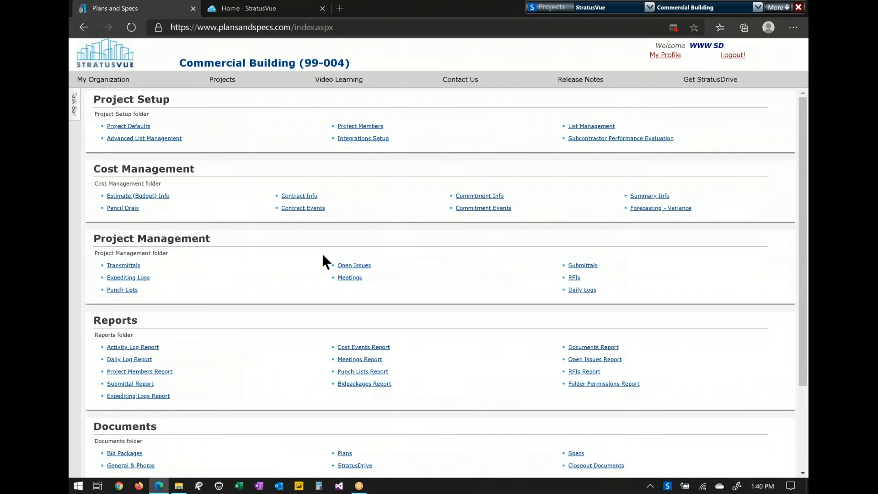
- Open Open Issues under Project Management, listing issues 000001 and 000002
click(345, 268)
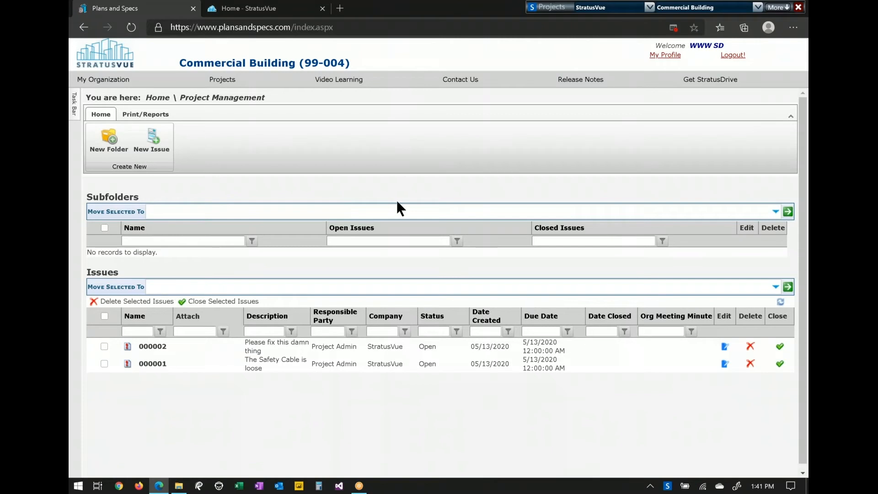
- Read through issue 000002's form, discussion and CC users, then go back to the project home page
click(153, 346)
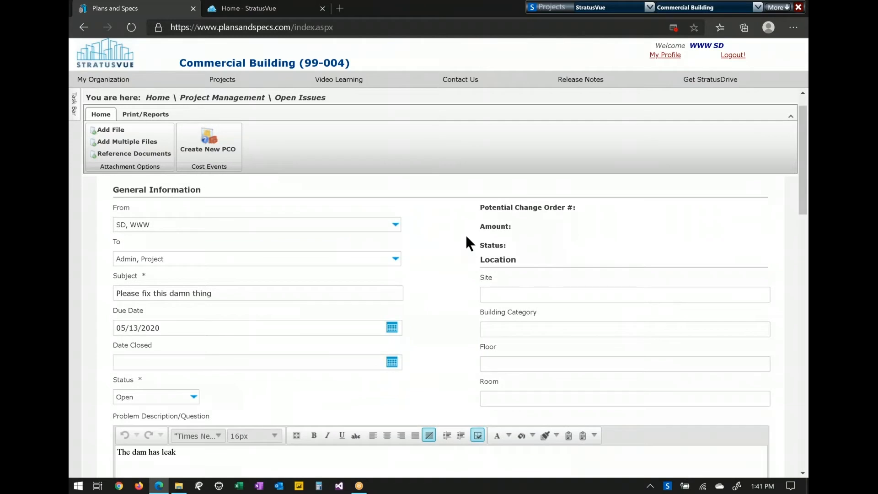
scroll(466, 236, down, 5)
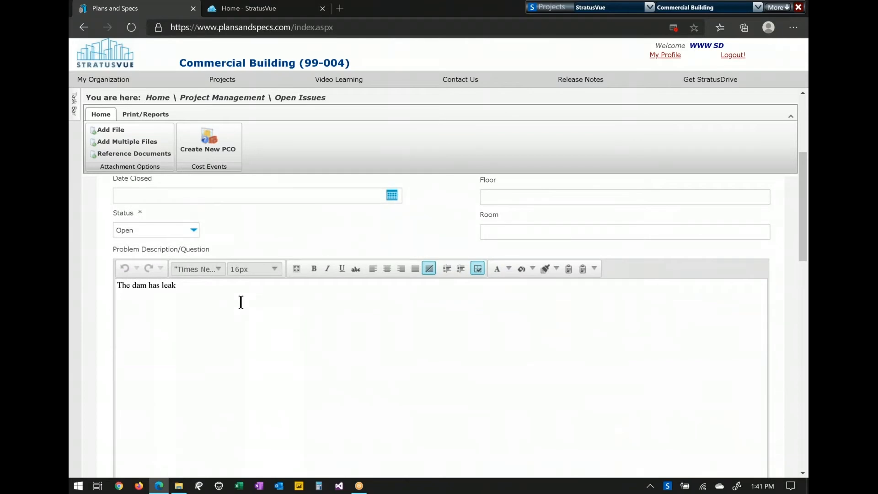
scroll(241, 302, down, 10)
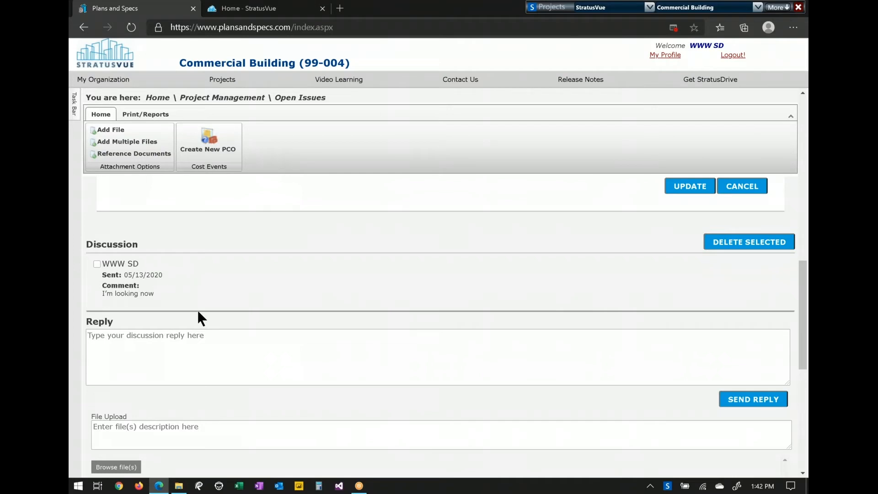
scroll(263, 363, down, 3)
scroll(439, 327, down, 2)
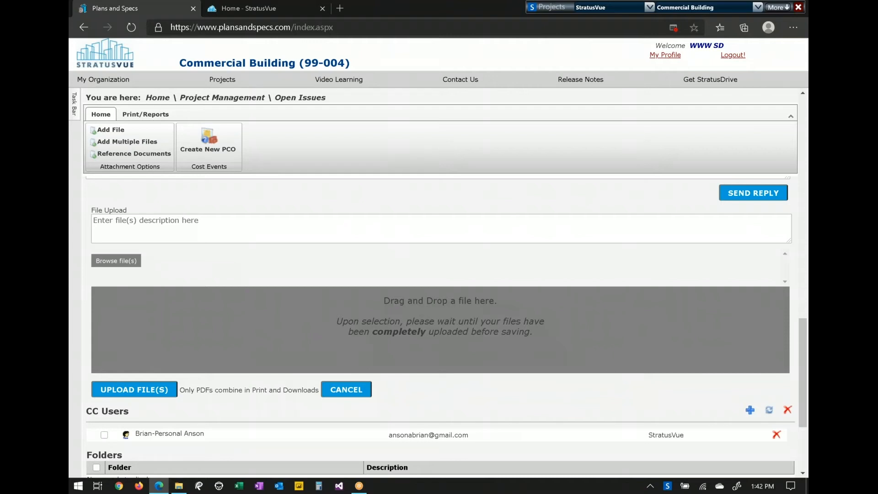
scroll(192, 311, down, 2)
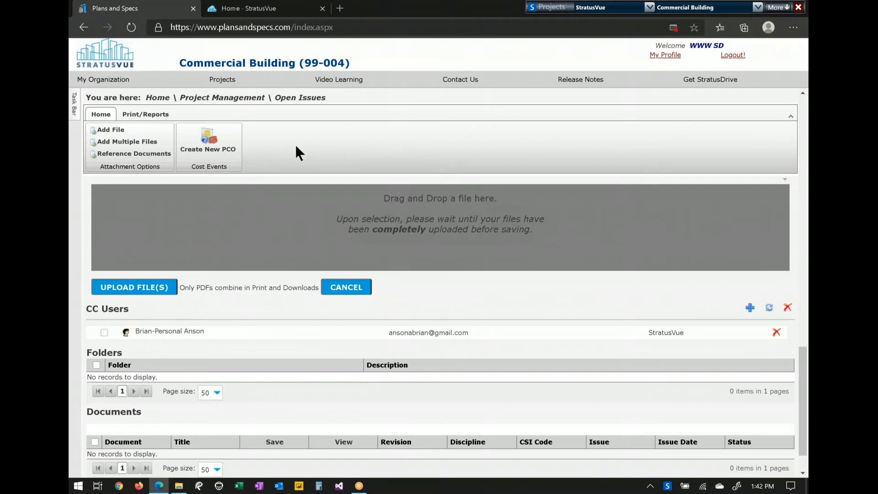
scroll(255, 364, down, 1)
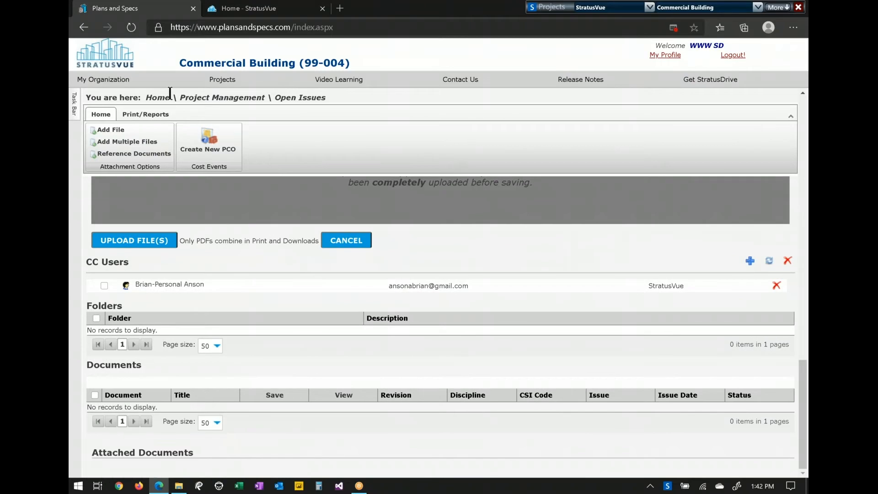
click(157, 98)
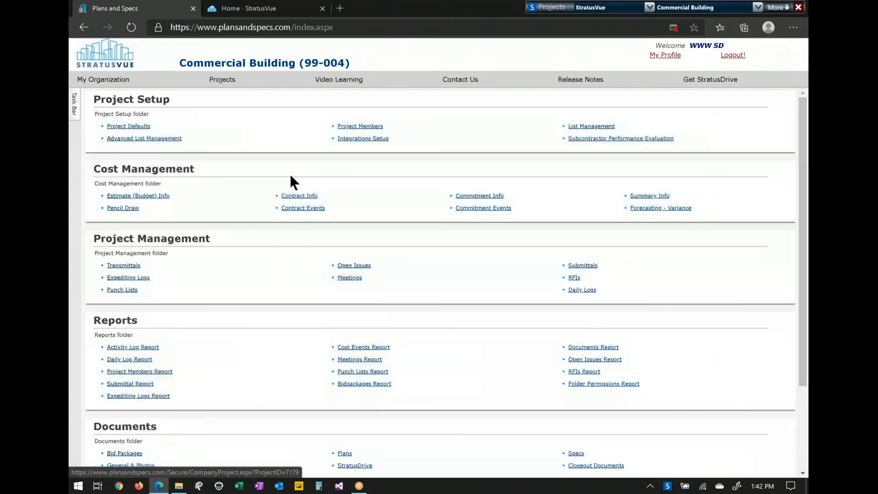
- Open punch list item 000002 for editing from the Punch Lists page
click(135, 289)
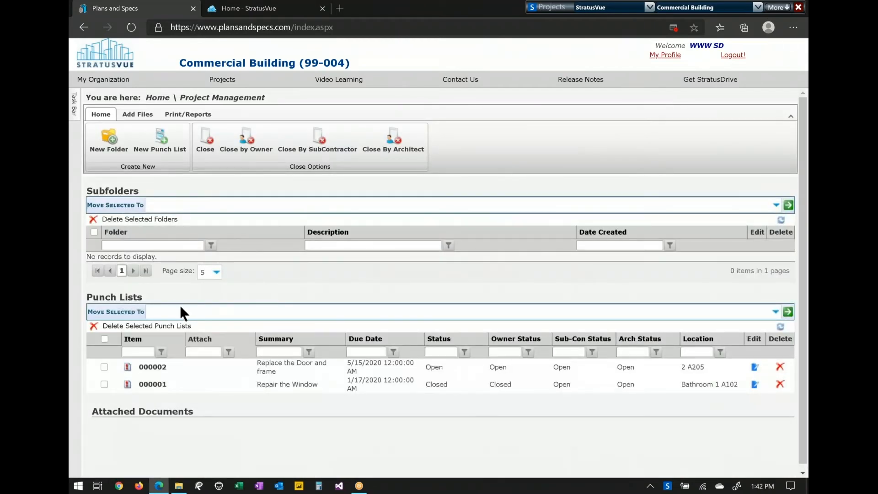
click(104, 367)
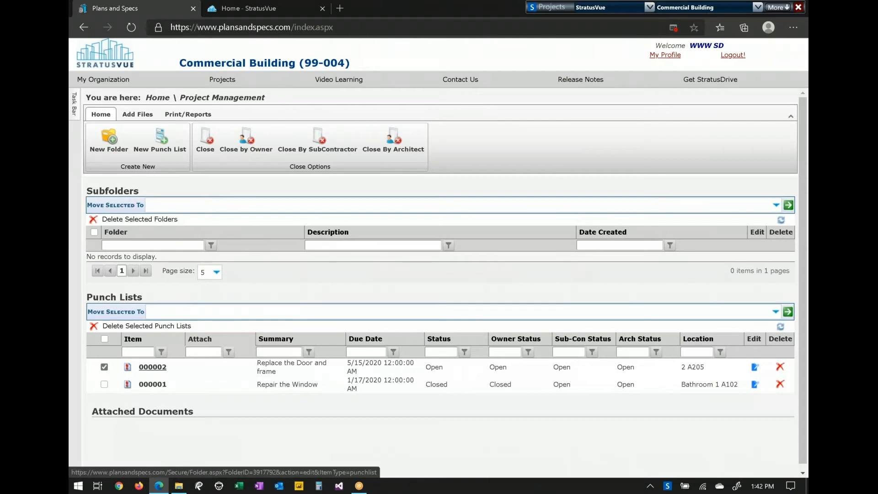
click(153, 366)
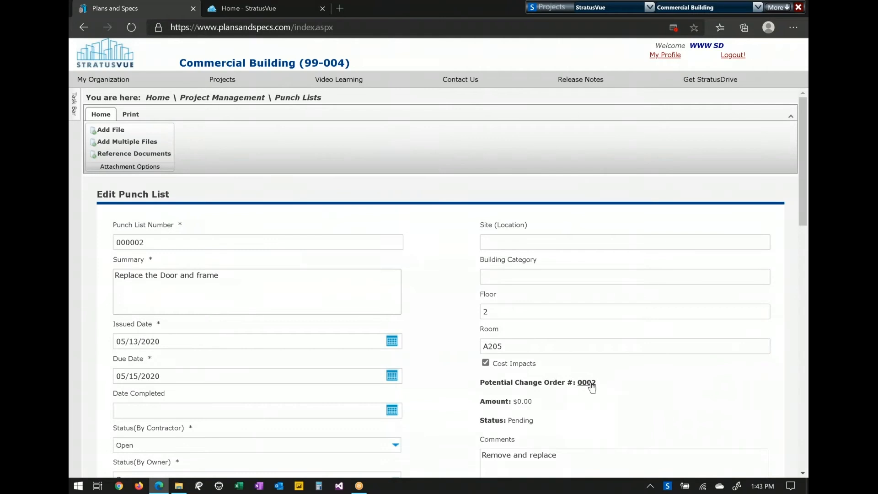
- Scroll through item 000002's edit form and Responsible Parties, then return to the project home page
scroll(435, 373, down, 5)
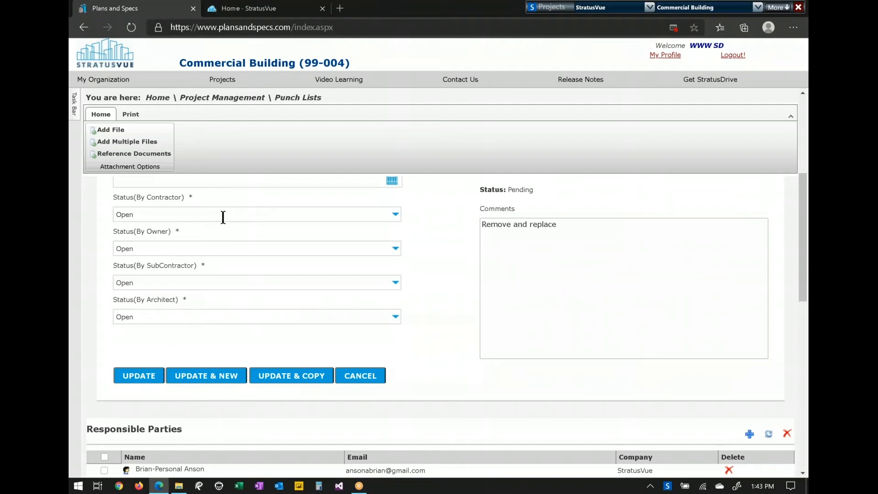
scroll(223, 256, down, 3)
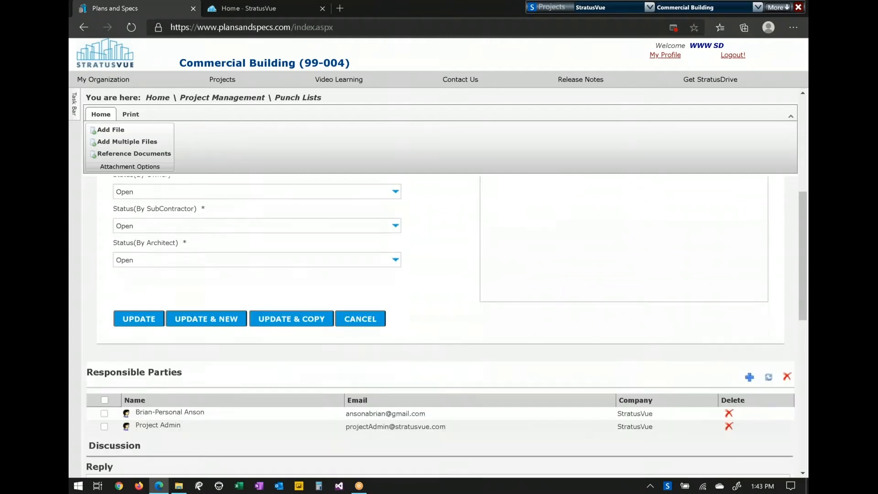
drag(190, 303, 92, 305)
click(211, 304)
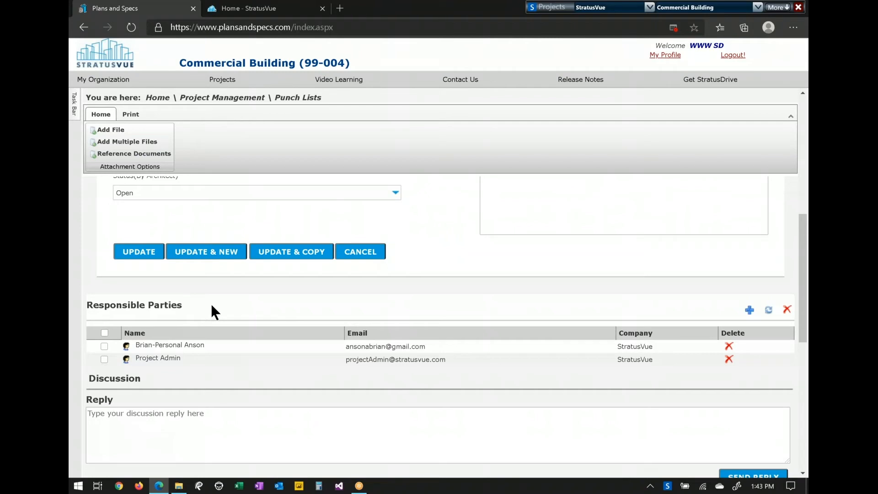
scroll(292, 352, down, 3)
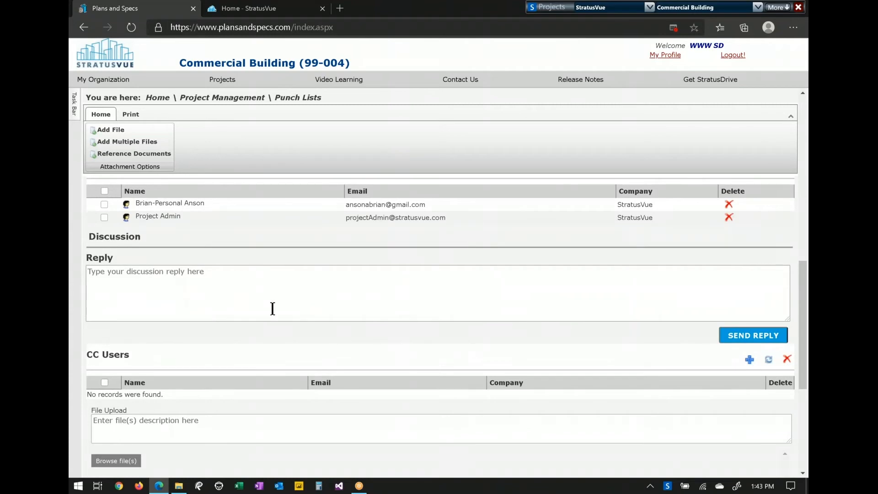
scroll(280, 331, down, 1)
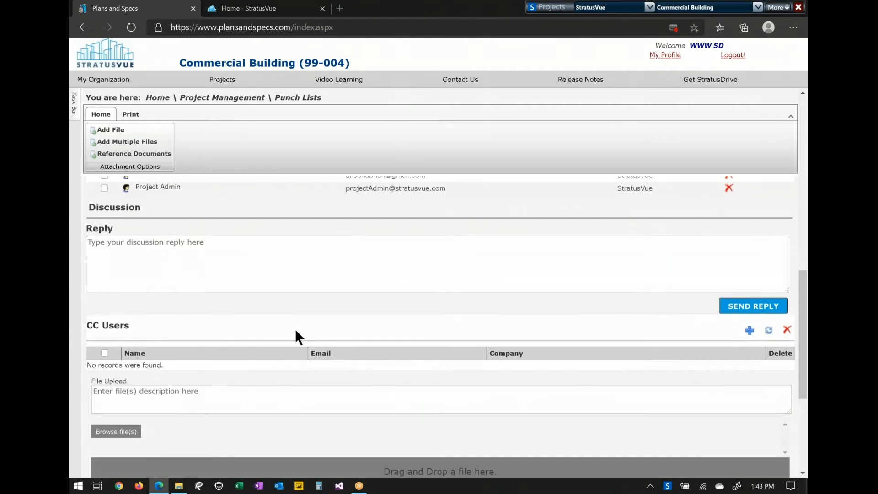
scroll(294, 328, down, 4)
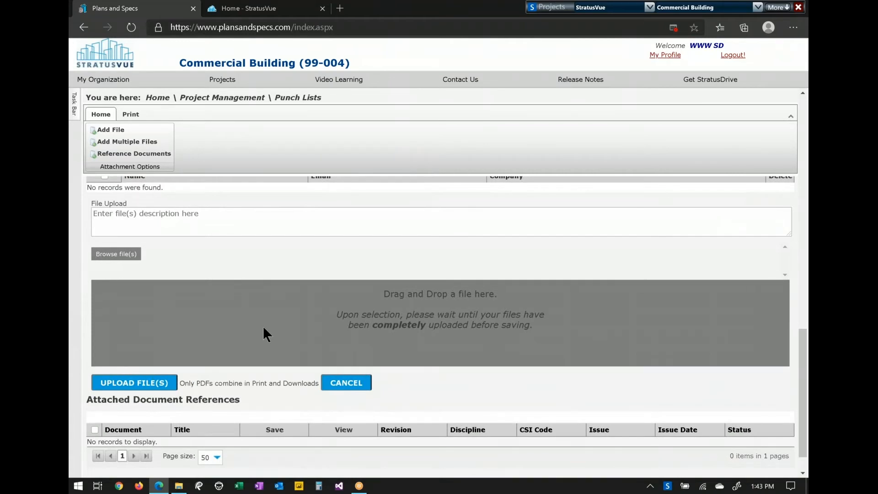
click(158, 97)
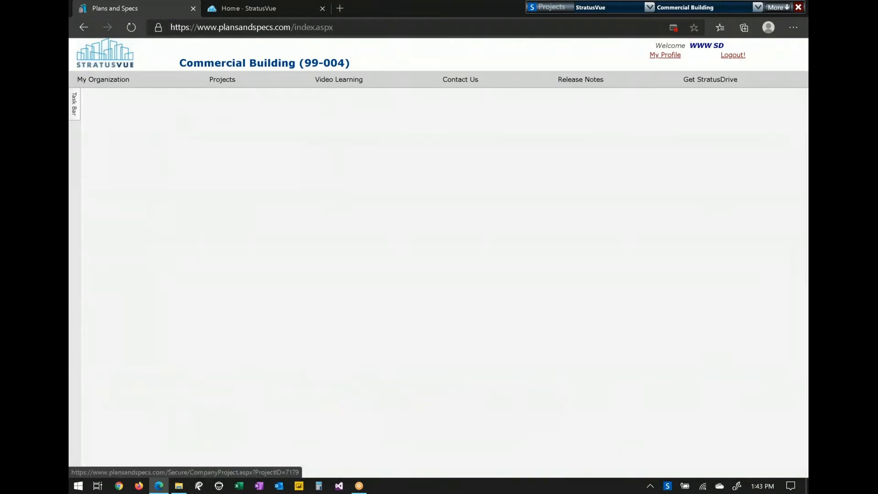
- Open meeting 0002 from Meetings and scroll down to its Meeting Minutes table
click(348, 278)
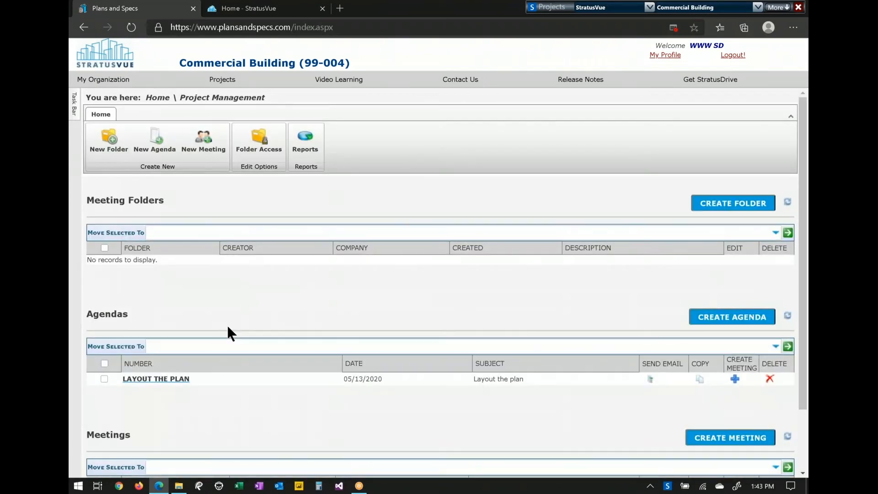
scroll(227, 324, down, 2)
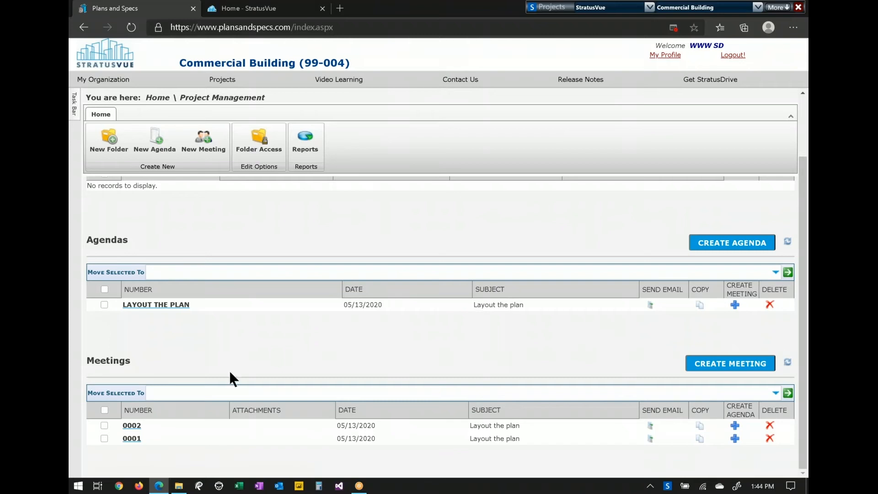
click(128, 429)
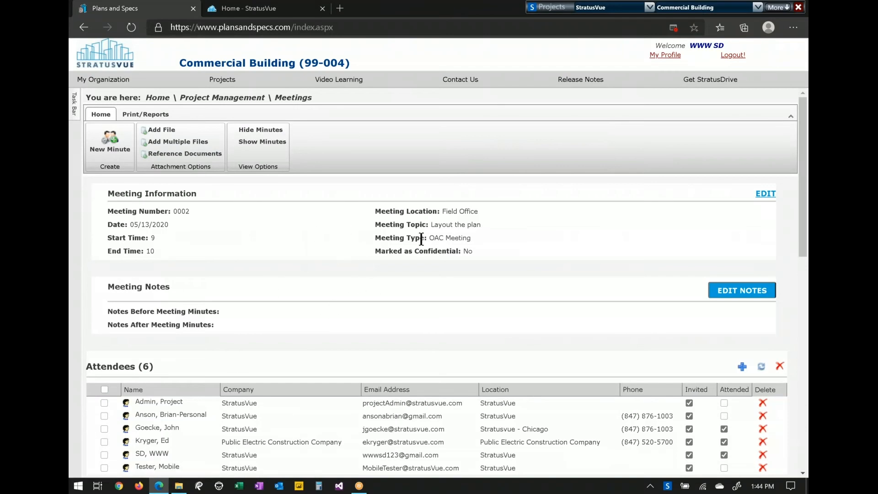
scroll(334, 247, down, 5)
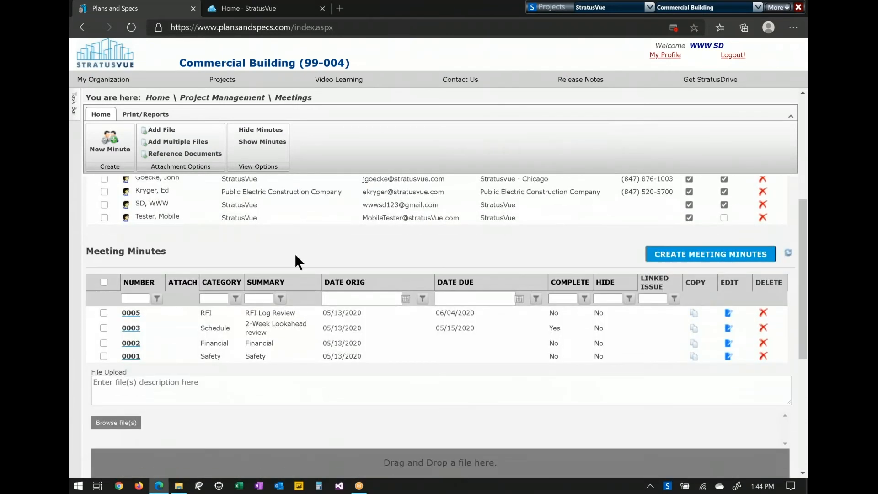
- Open minute 0005 'Review the RFI Log', keep its RFI category, and mark it complete
click(130, 314)
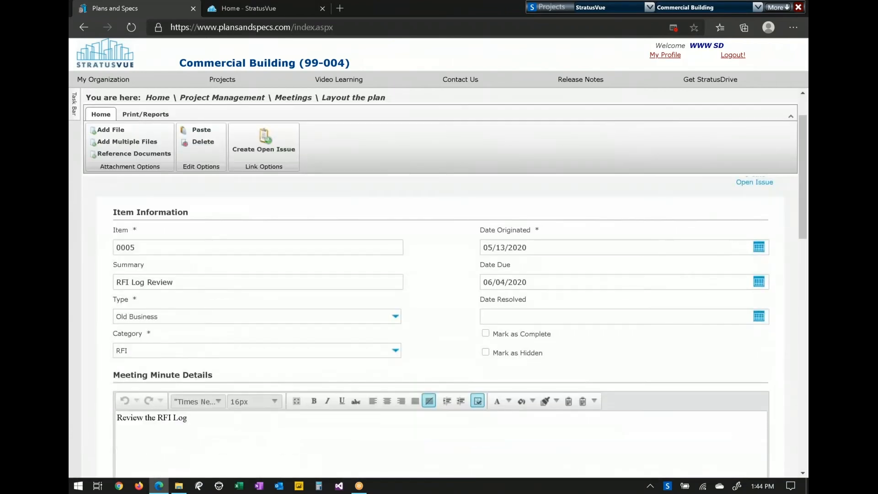
click(394, 316)
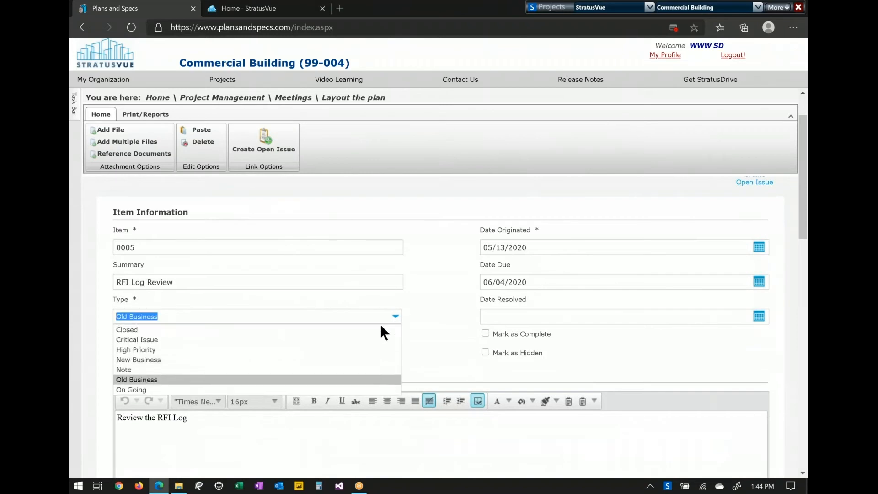
click(428, 319)
click(394, 348)
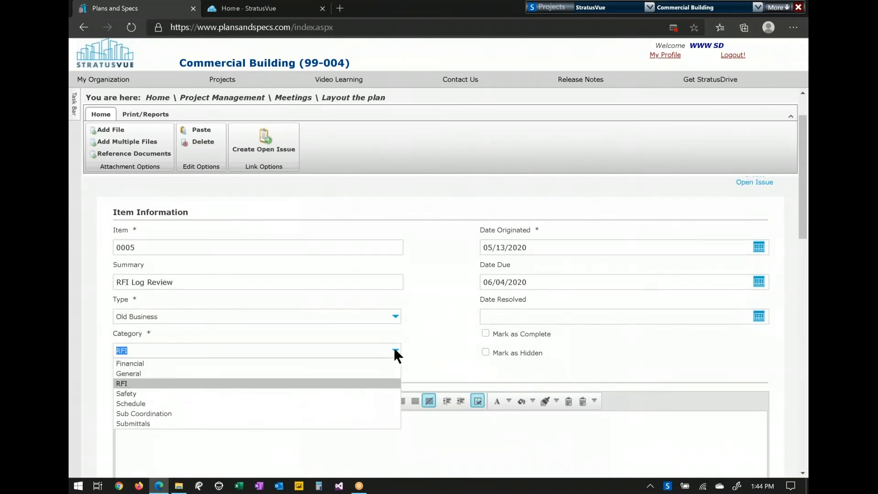
click(418, 327)
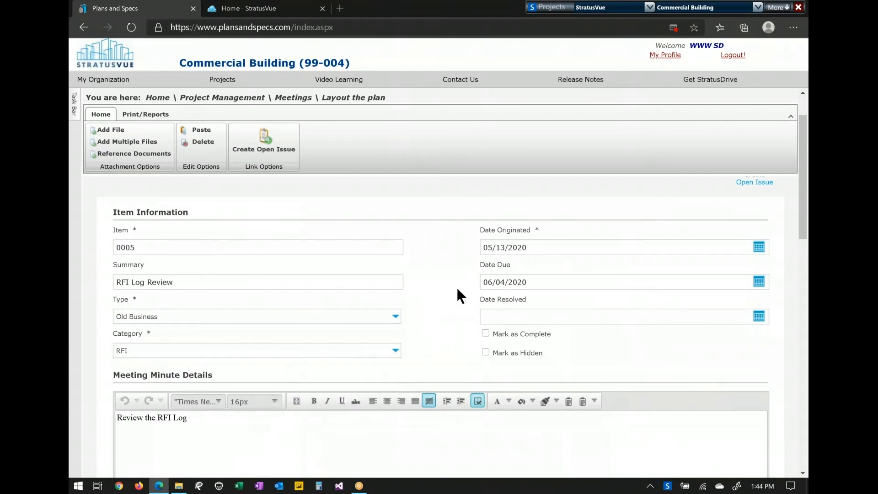
click(486, 333)
- Scroll below the minute details and return to the Layout the plan meeting page
scroll(440, 338, down, 4)
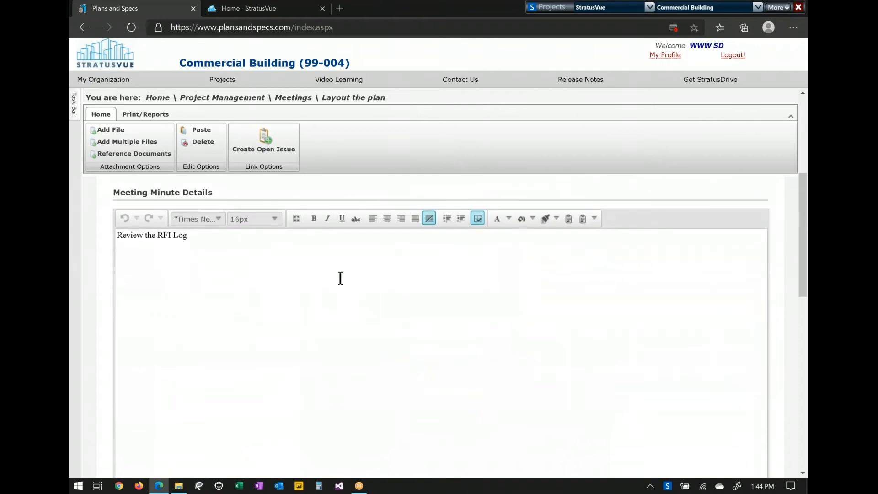
scroll(329, 268, down, 5)
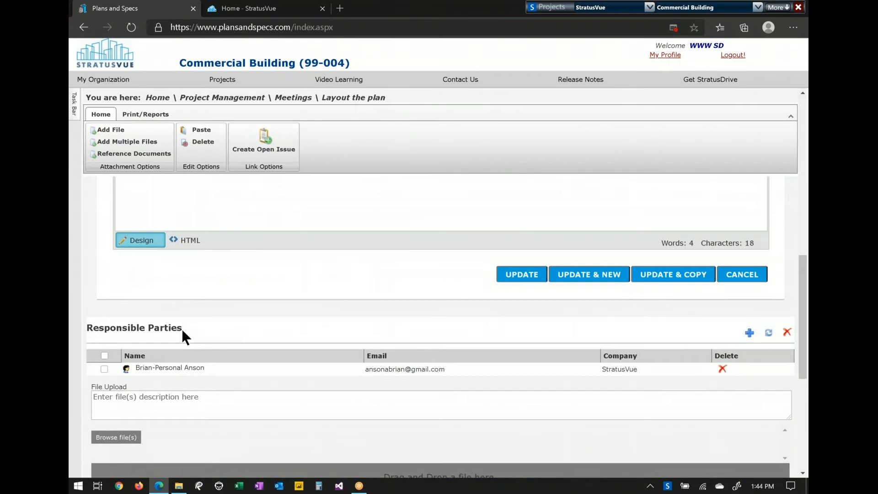
click(351, 100)
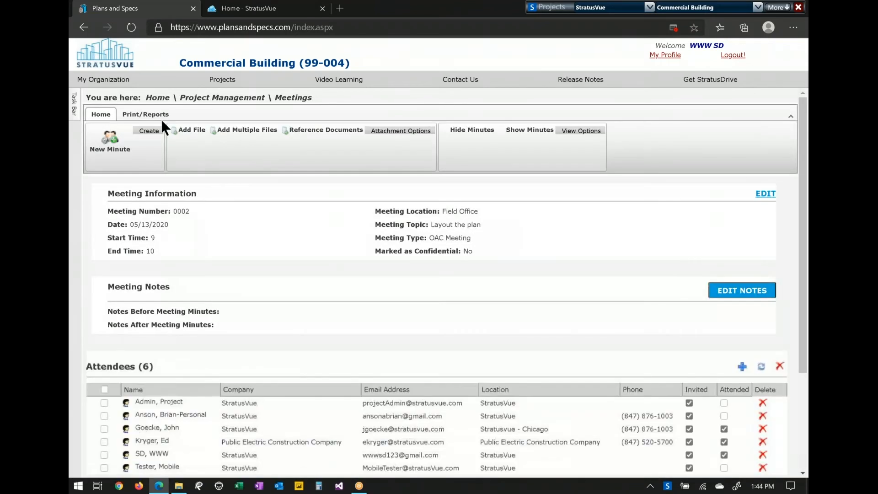
- Print meeting 0002's minutes to PDF, scroll down to item 0005, and close the viewer
click(161, 118)
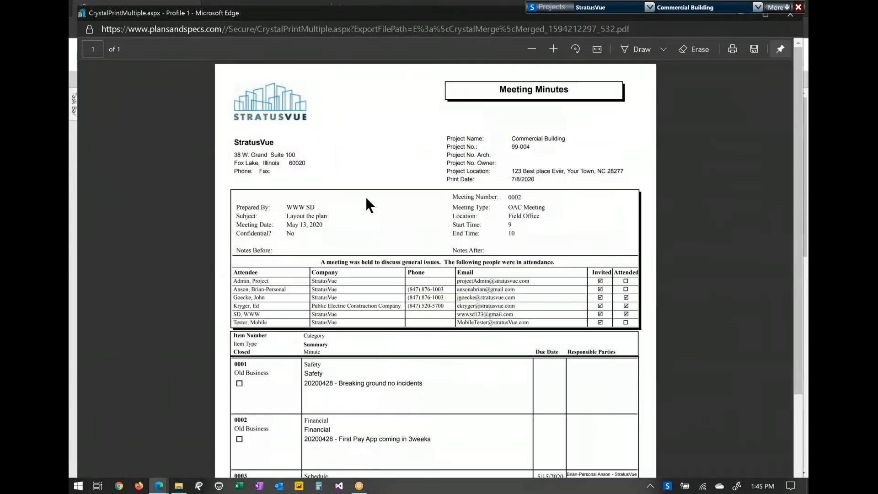
scroll(366, 198, down, 1)
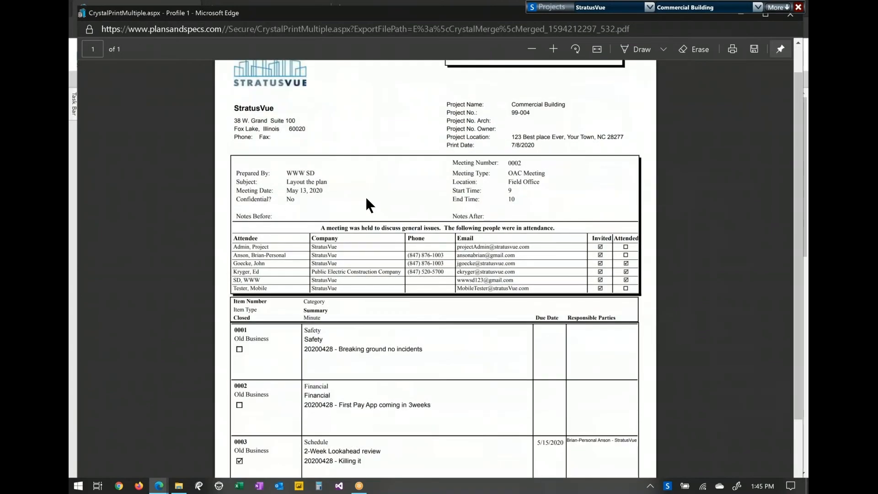
scroll(367, 199, down, 1)
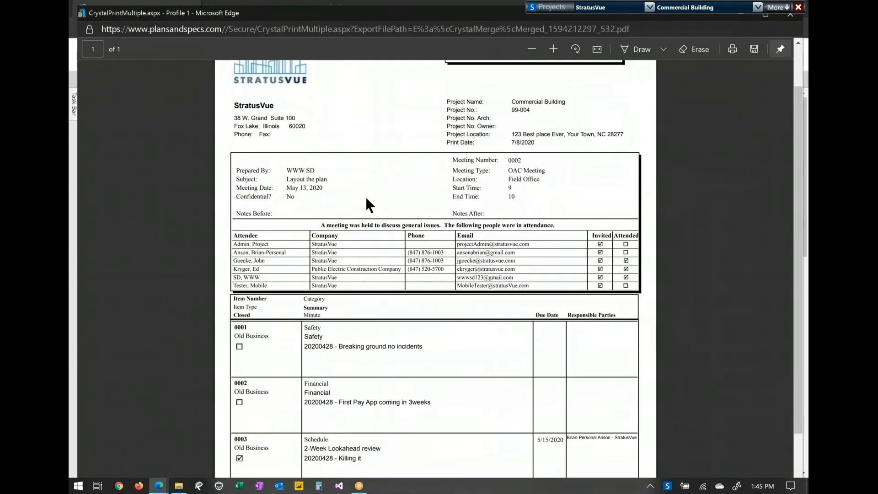
scroll(366, 196, down, 1)
scroll(365, 197, down, 1)
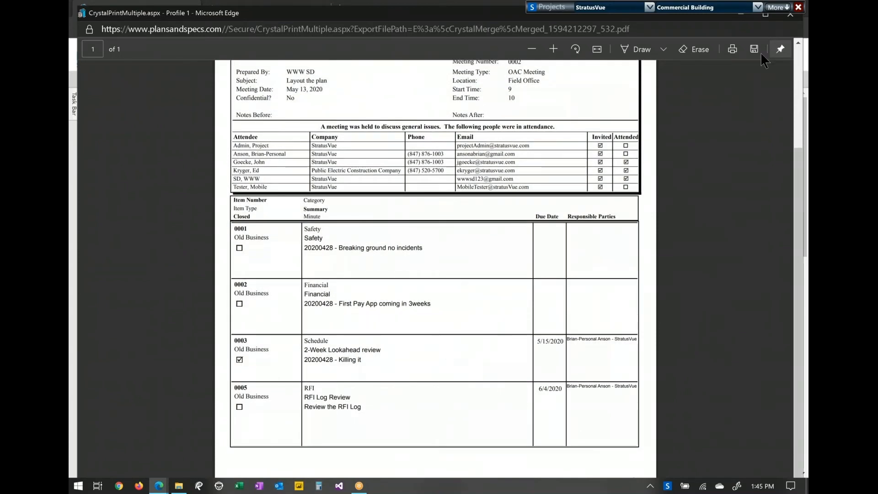
click(790, 13)
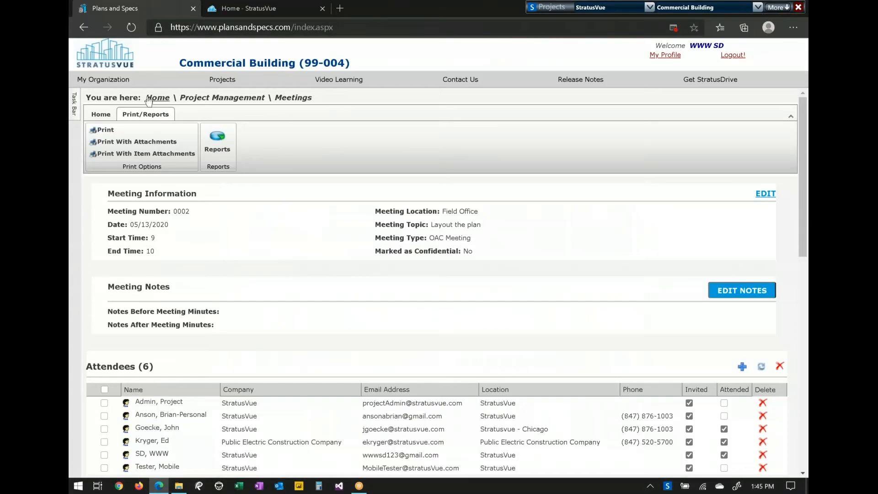
- Go back home and open Submittals, showing Pending Submittals plus packages P001 and 03-30-003
click(146, 99)
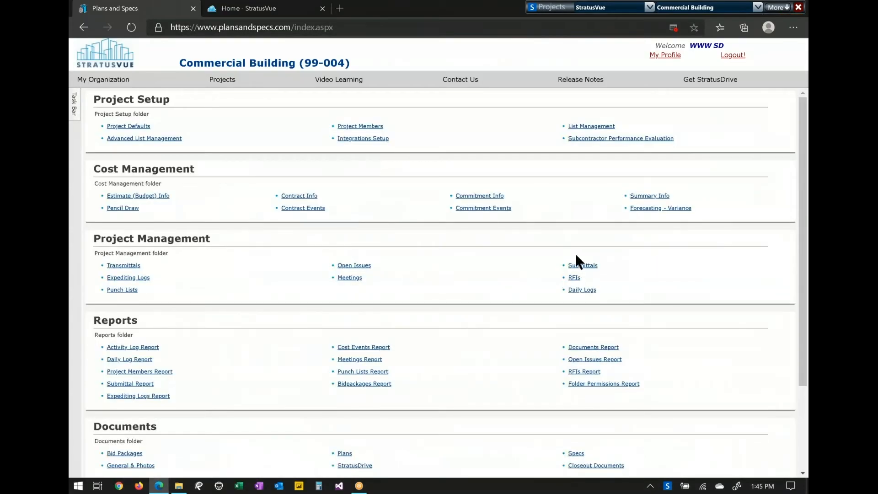
click(576, 267)
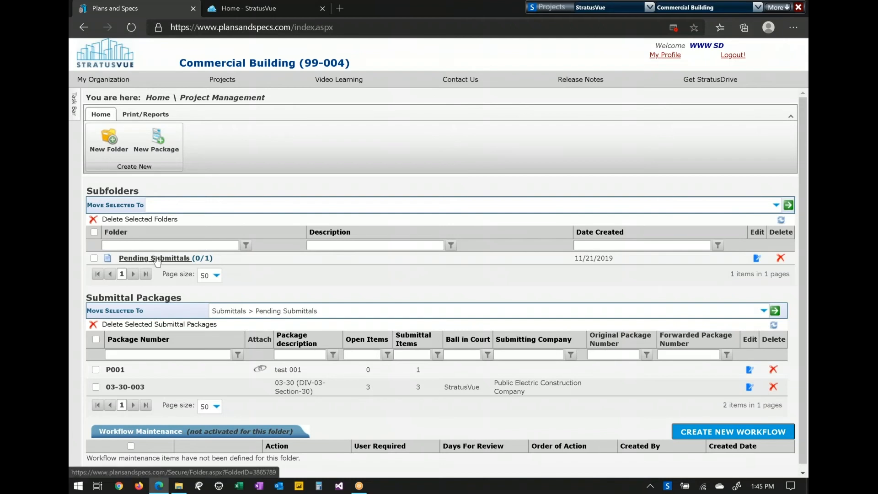
- In package P001, tick the attached Basement.pdf and select all submittal items, including 000001
click(115, 369)
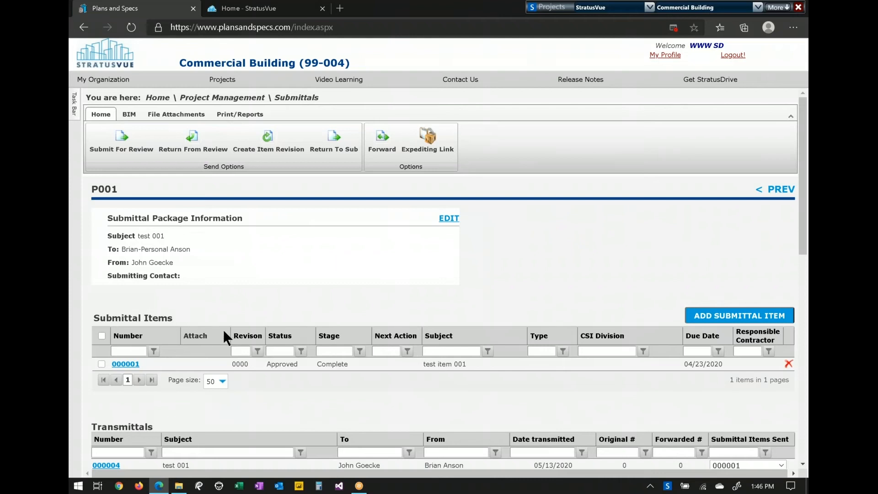
scroll(223, 332, down, 3)
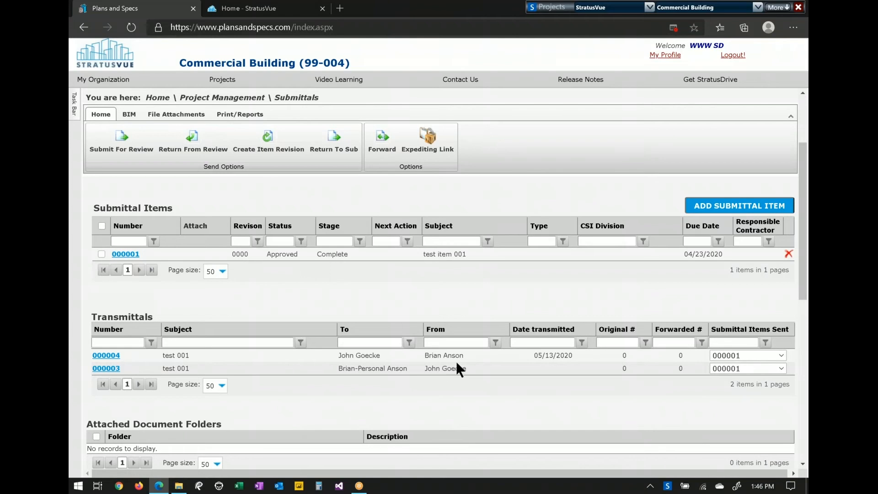
scroll(469, 367, down, 7)
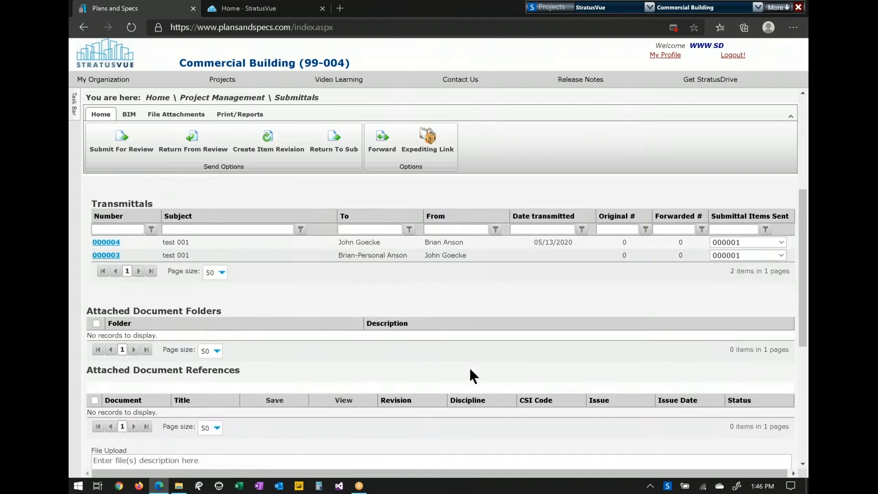
scroll(469, 367, down, 2)
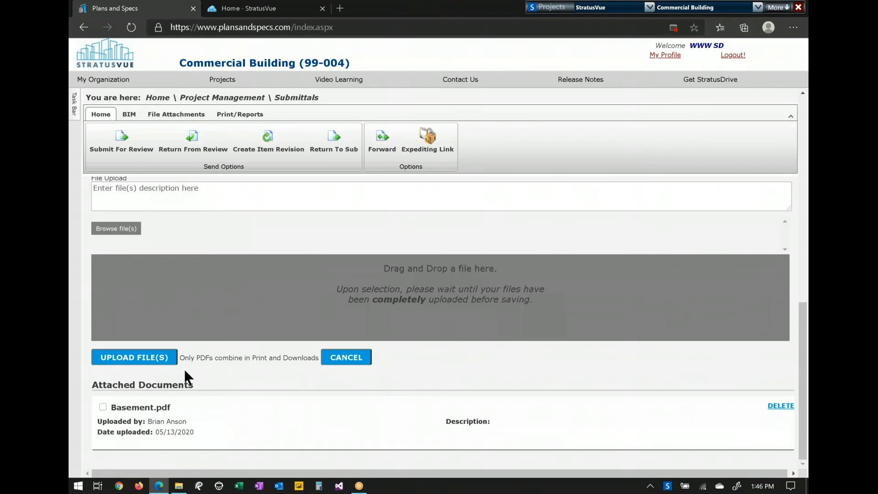
click(103, 405)
scroll(347, 266, up, 10)
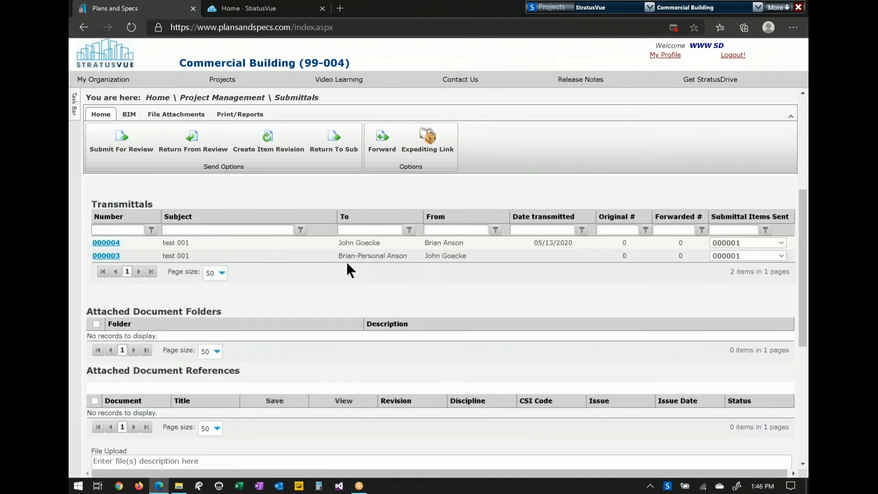
click(101, 244)
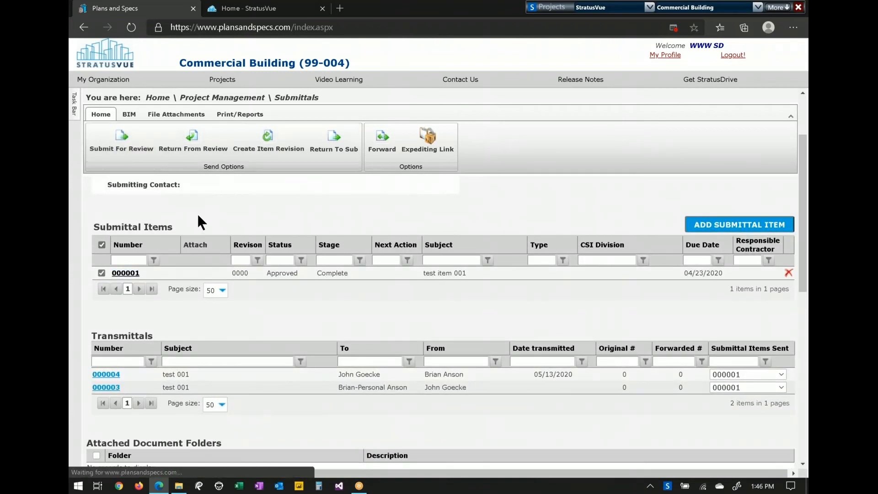
- Submit package P001 for review with the remark 'asap', creating transmittal 000009
click(136, 160)
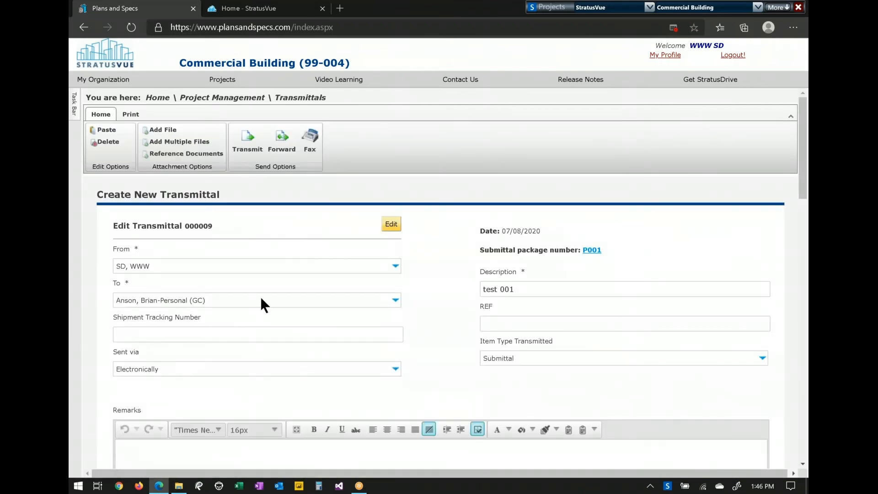
scroll(336, 329, down, 1)
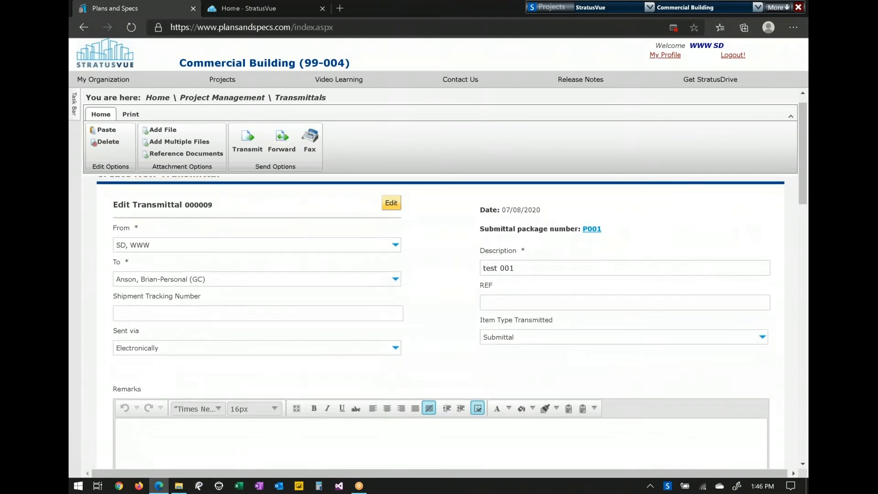
scroll(358, 343, down, 3)
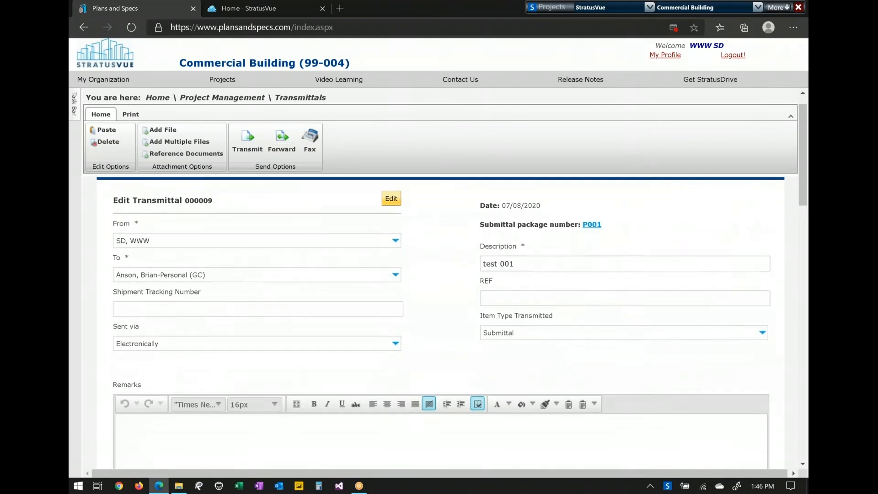
click(248, 141)
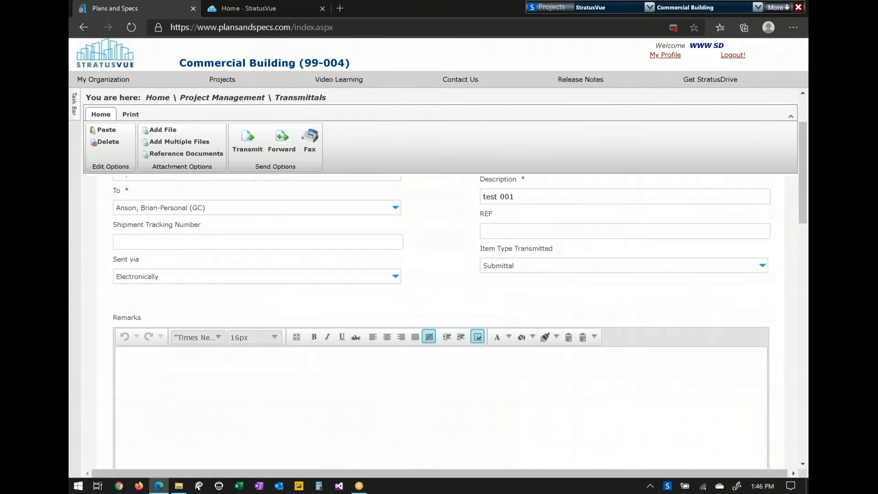
scroll(290, 422, down, 1)
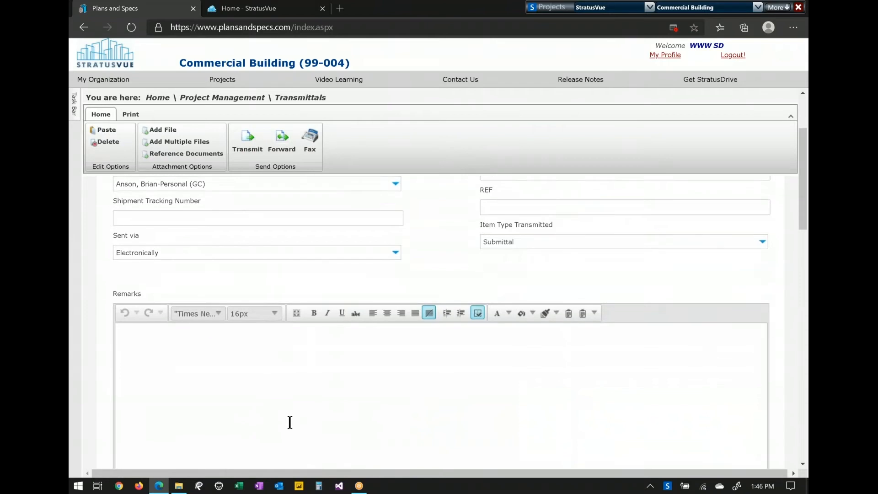
text(asap)
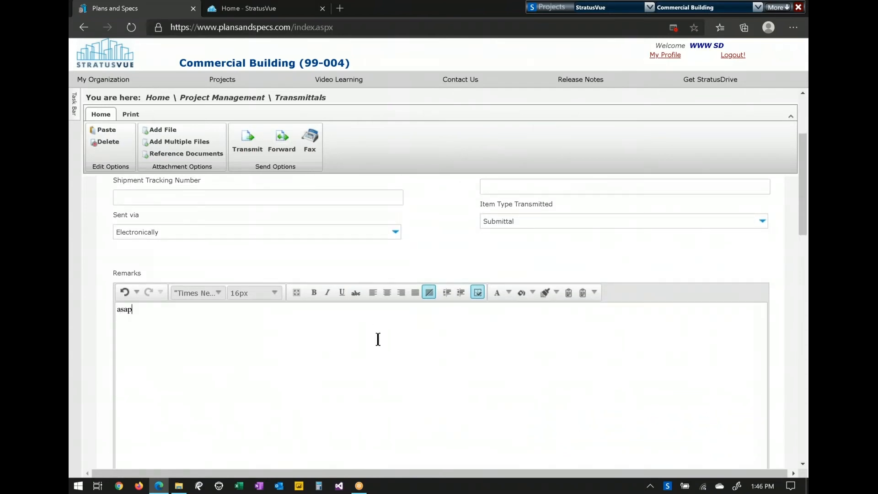
scroll(378, 339, down, 5)
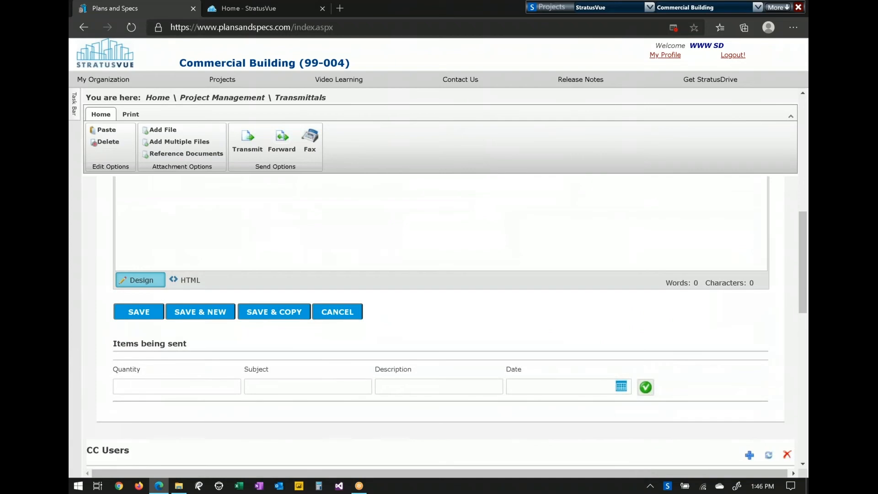
scroll(446, 327, down, 1)
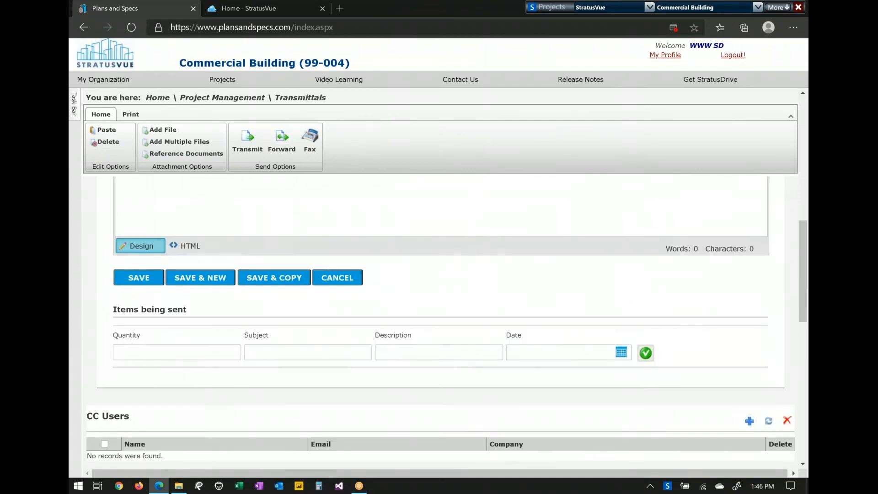
scroll(243, 315, down, 3)
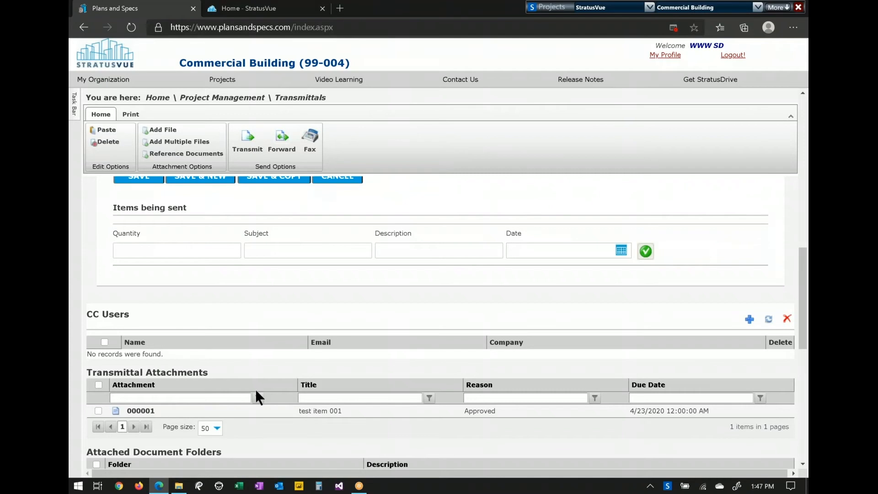
scroll(256, 391, down, 1)
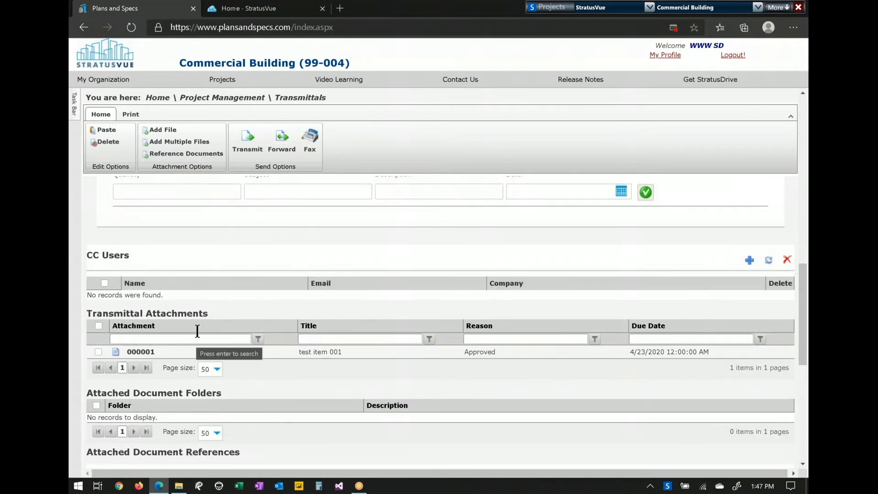
scroll(411, 295, up, 10)
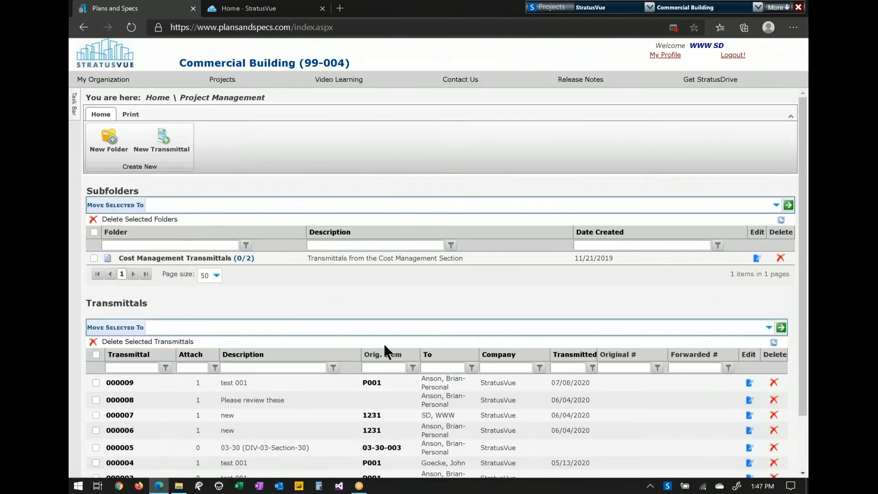
- Check transmittal 000009 on package P001, then go back to the Commercial Building home page
click(372, 384)
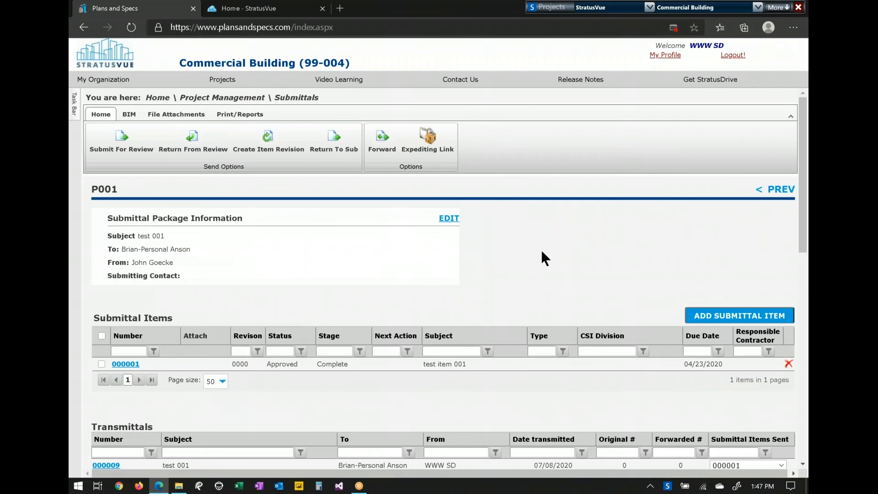
click(157, 98)
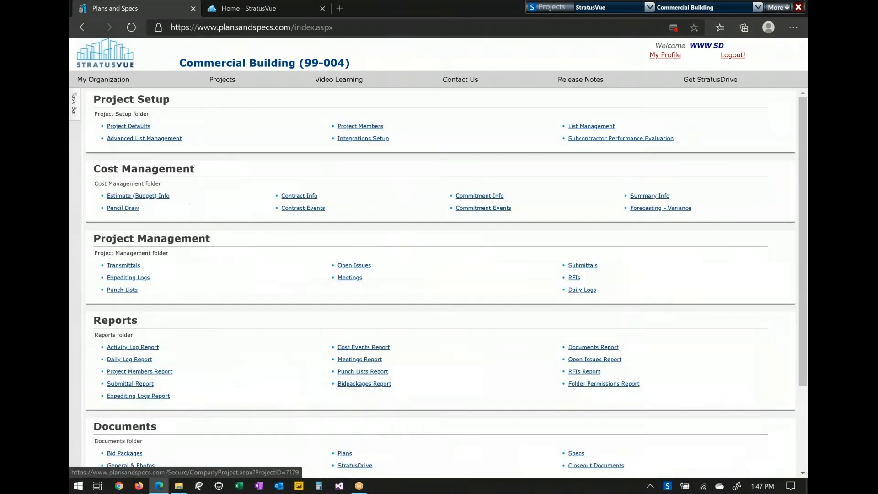
- Open the Submittal Registry log from the project's expediting logs
click(129, 277)
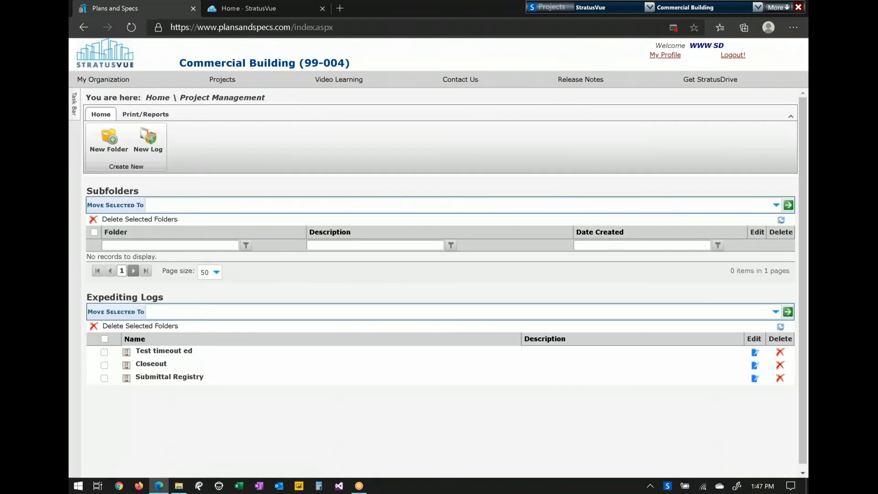
click(104, 377)
click(155, 378)
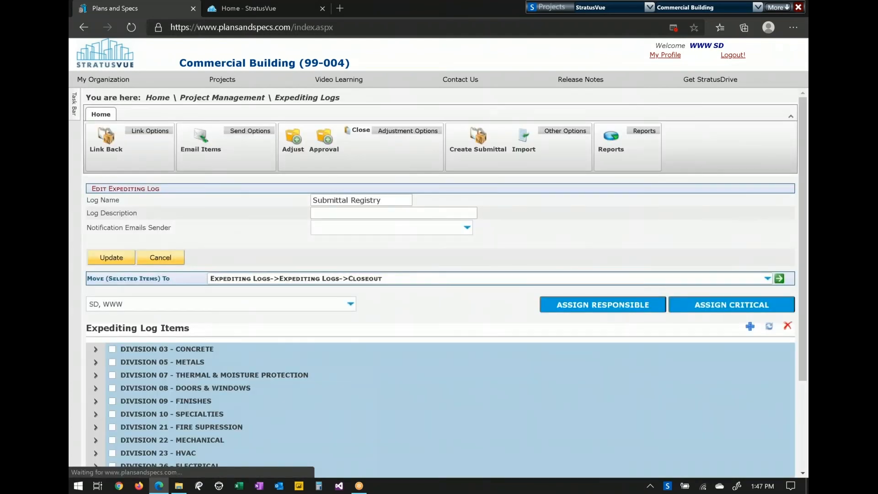
scroll(301, 353, down, 1)
scroll(302, 348, down, 1)
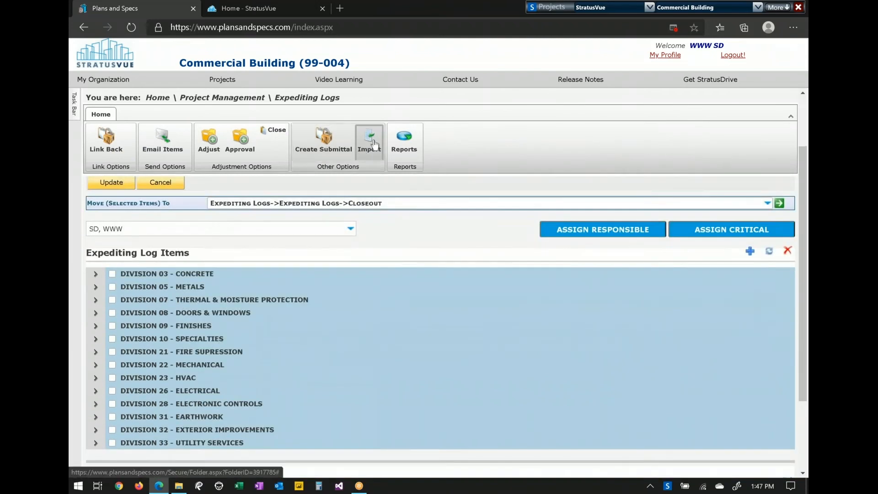
- Expand Division 03 - Concrete and section 03-30 to list items 001, 003 and 004
click(127, 272)
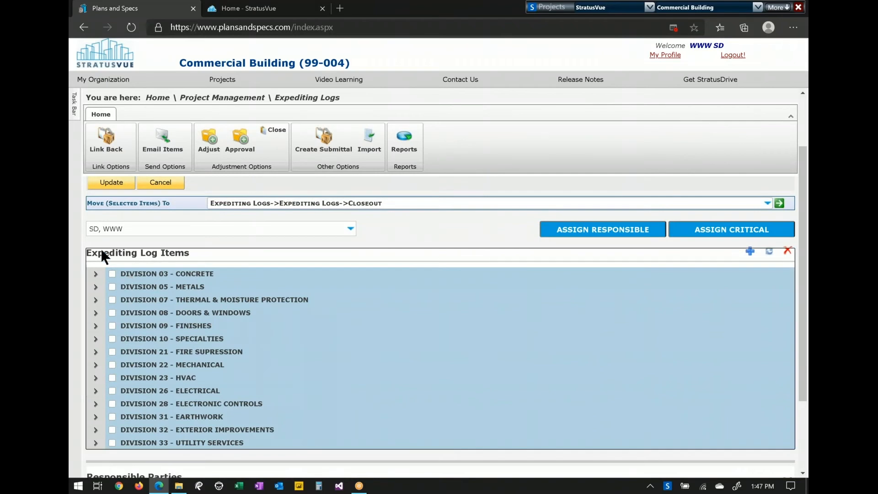
click(95, 273)
click(115, 287)
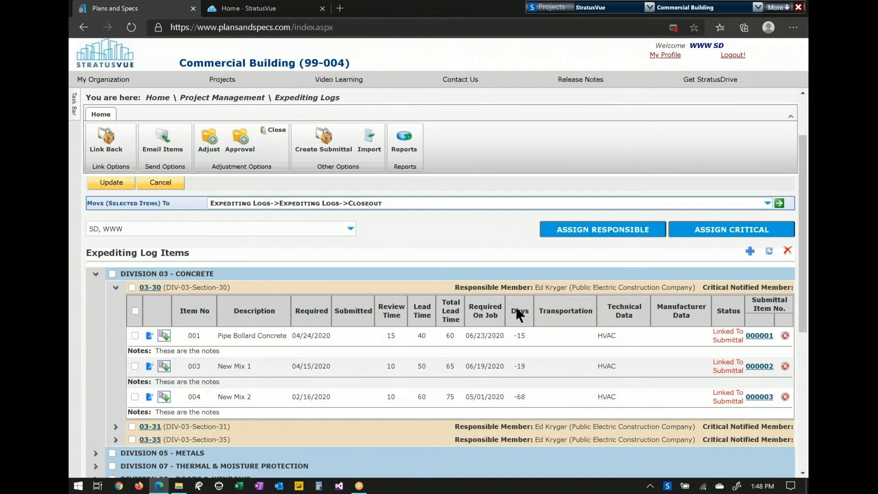
- Tick section 03-35 with both its items and start a new submittal package from them
scroll(438, 268, down, 3)
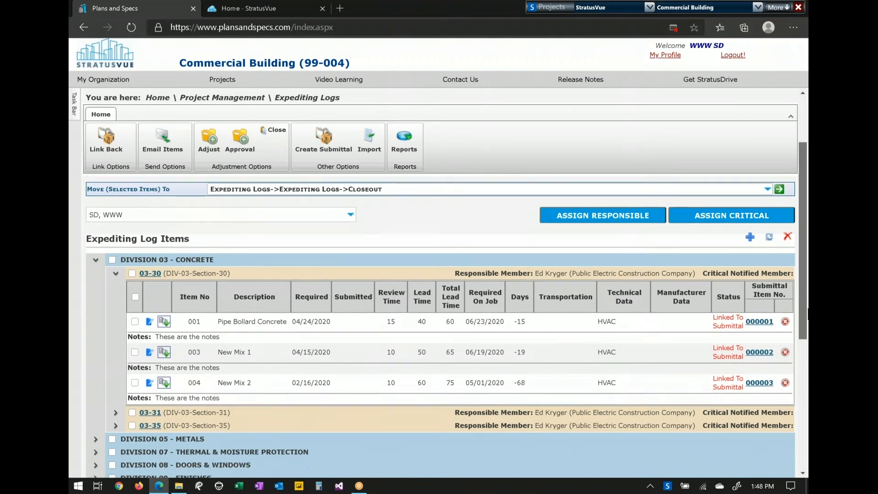
click(115, 297)
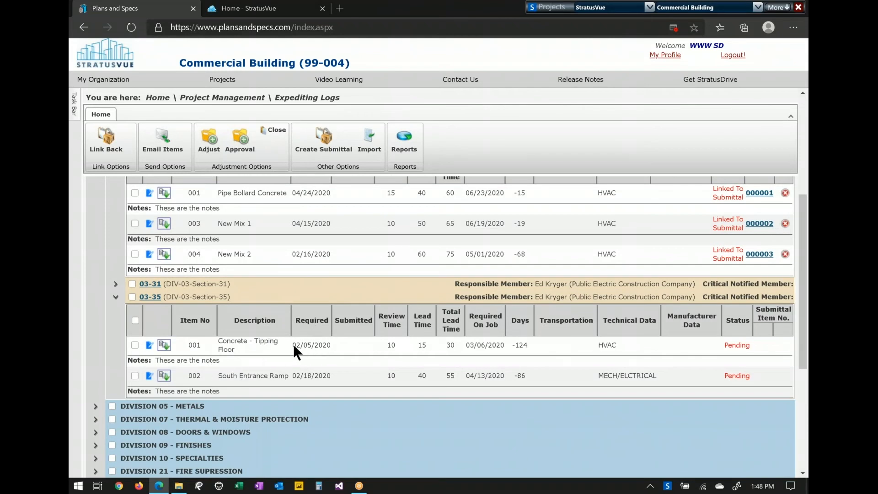
drag(295, 345, 336, 342)
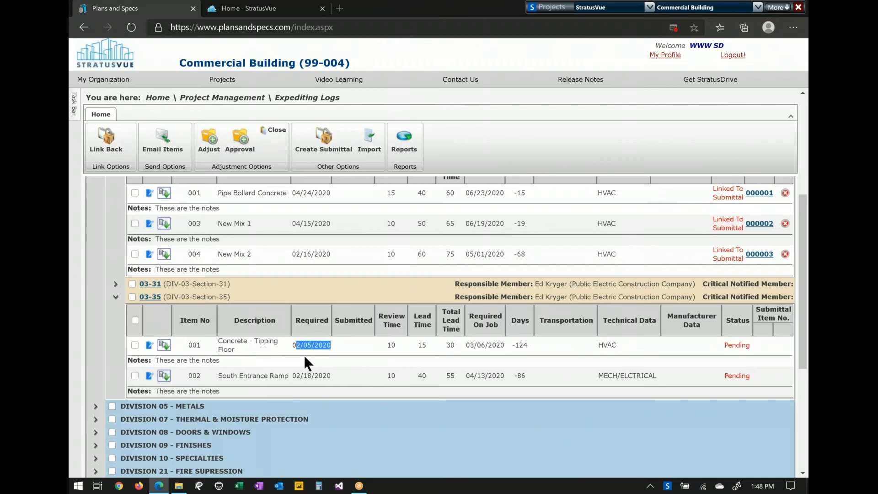
click(132, 297)
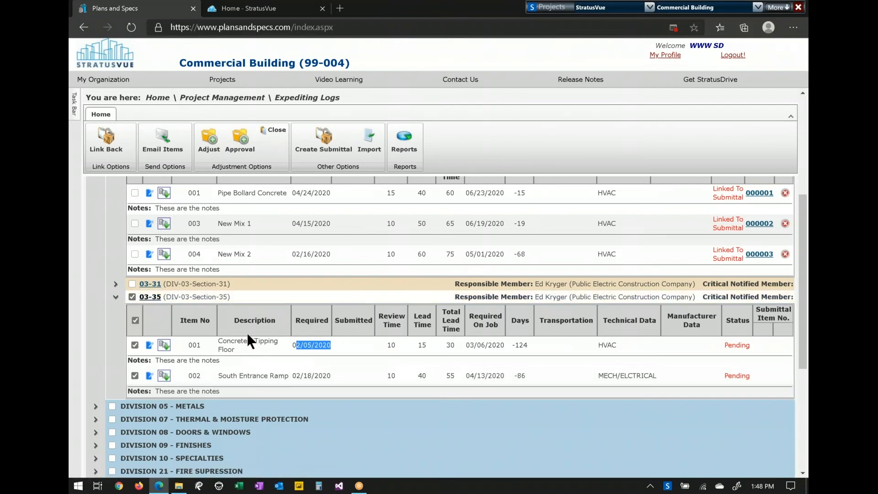
click(323, 138)
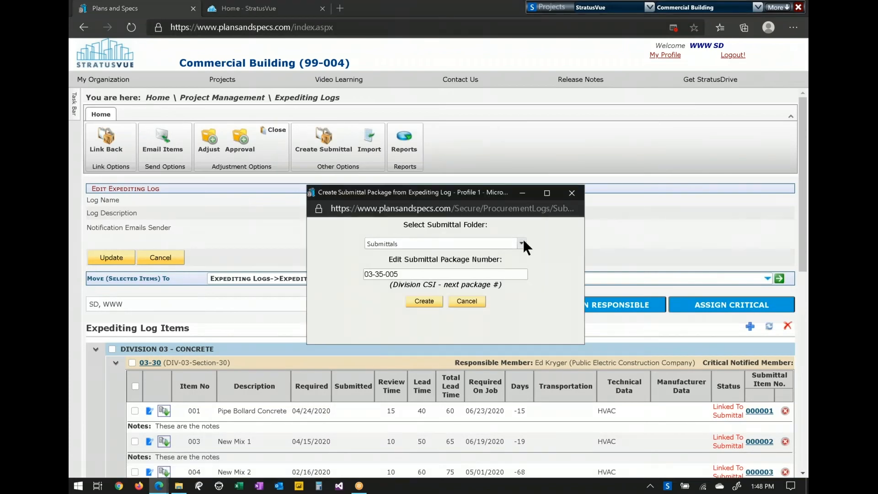
- Create package sAMPLE01 in the Submittals > Pending Submittals folder
click(521, 243)
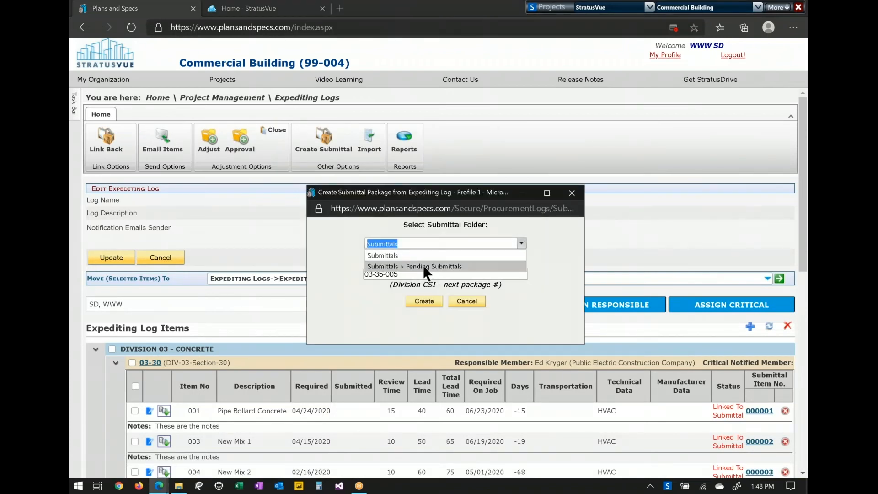
click(423, 266)
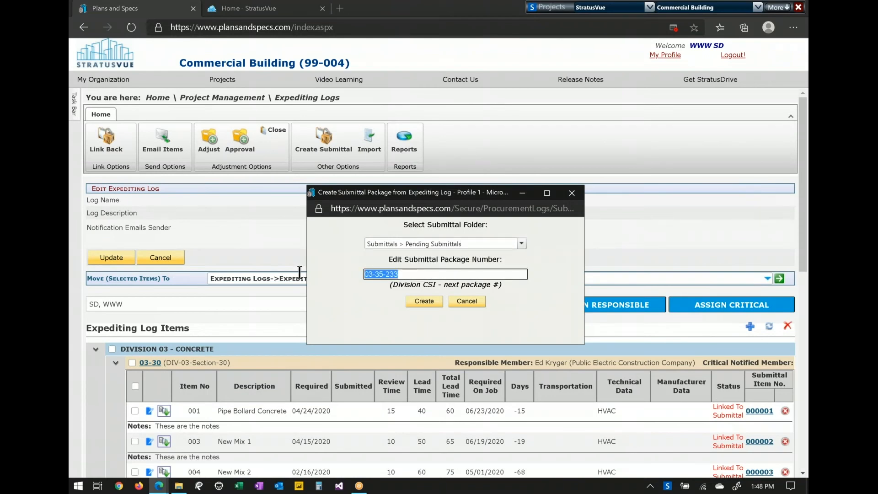
text(sAMPLE01)
click(425, 302)
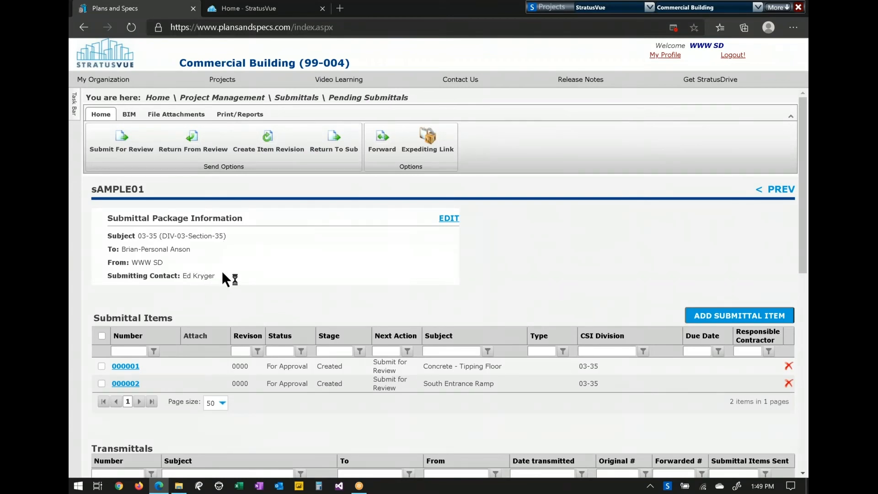
- Return to the Commercial Building (99-004) home page via the Home breadcrumb
click(157, 97)
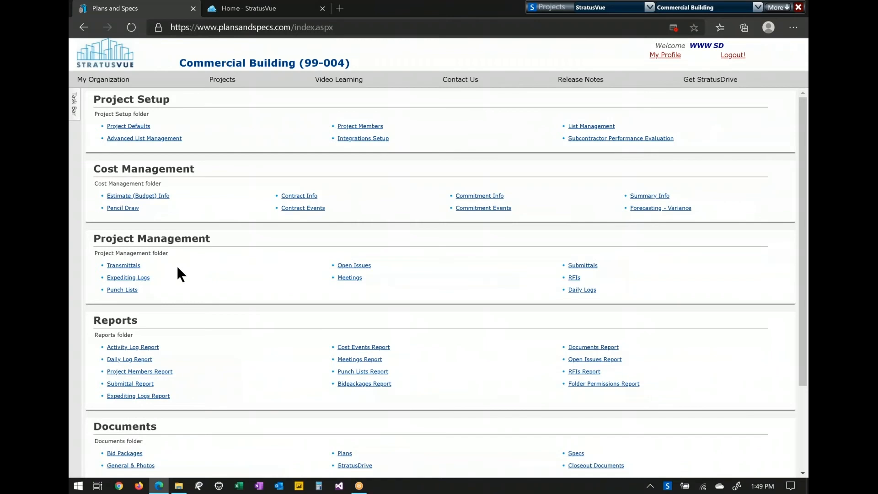
- Open the RFIs log, select the Field RFIS folder, and open RFI 012
click(576, 278)
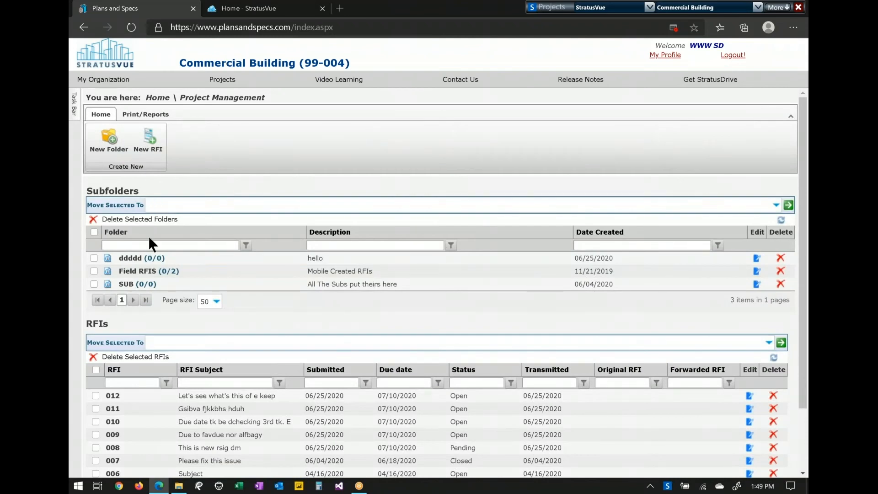
drag(182, 270, 118, 270)
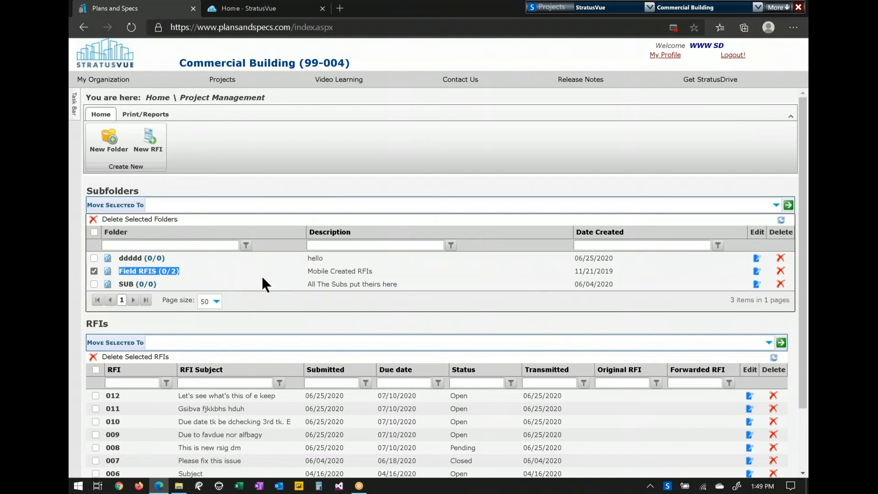
scroll(141, 424, down, 1)
click(113, 341)
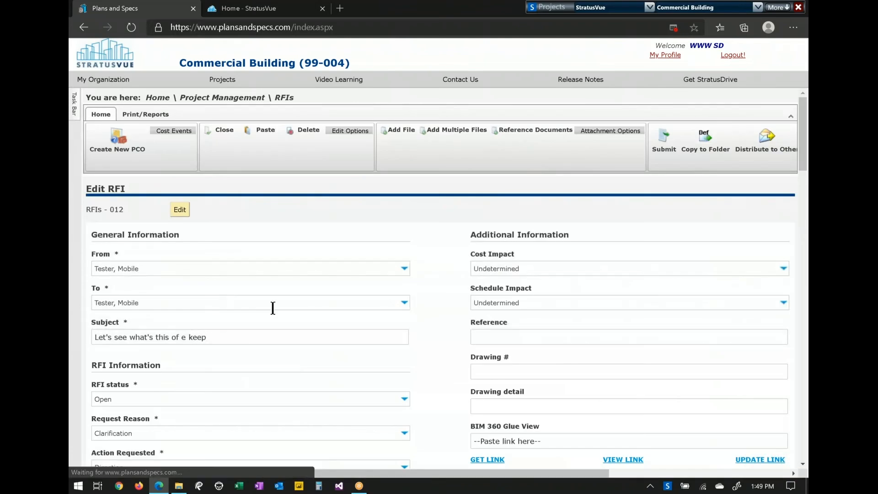
- Address RFI 012 to the GC contact, enter the question 'hERE IS THE qUESTION', and submit
click(290, 305)
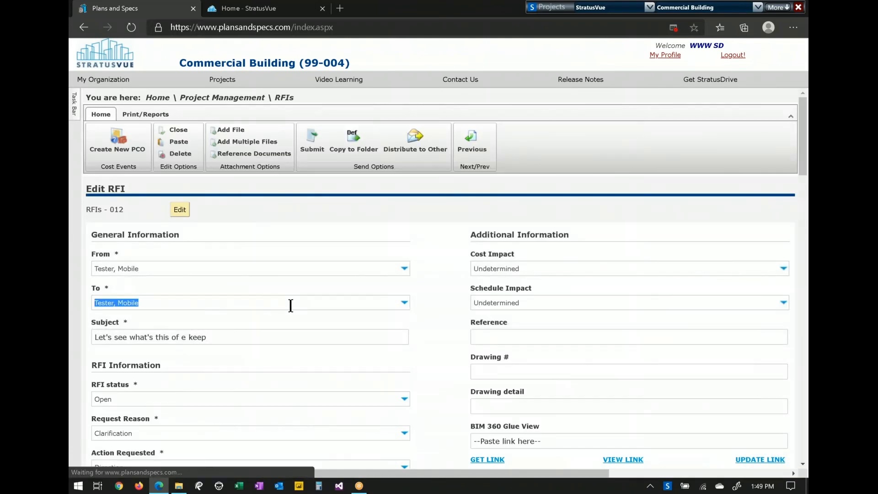
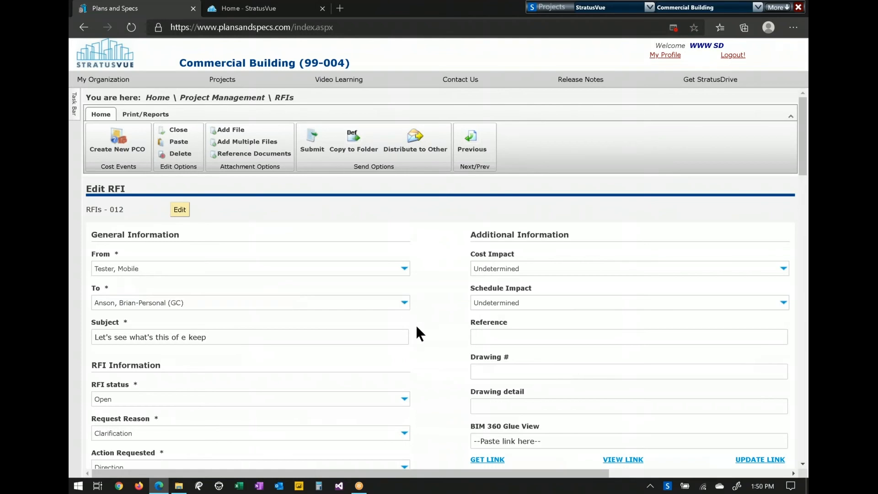
scroll(416, 328, down, 1)
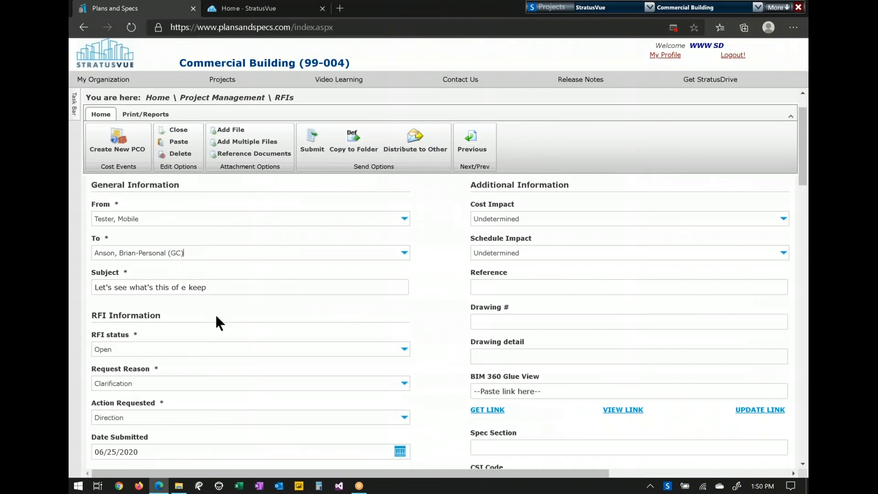
scroll(286, 311, down, 3)
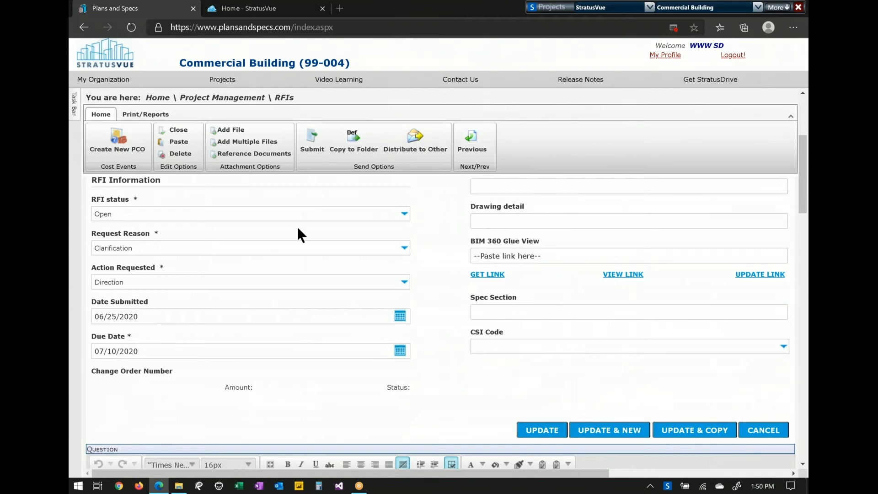
scroll(423, 336, down, 5)
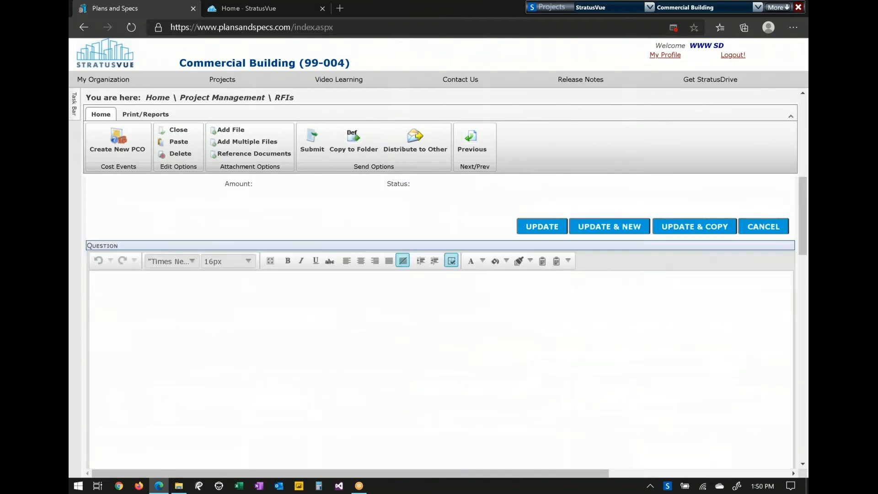
text(hERE IS THE qUESTION)
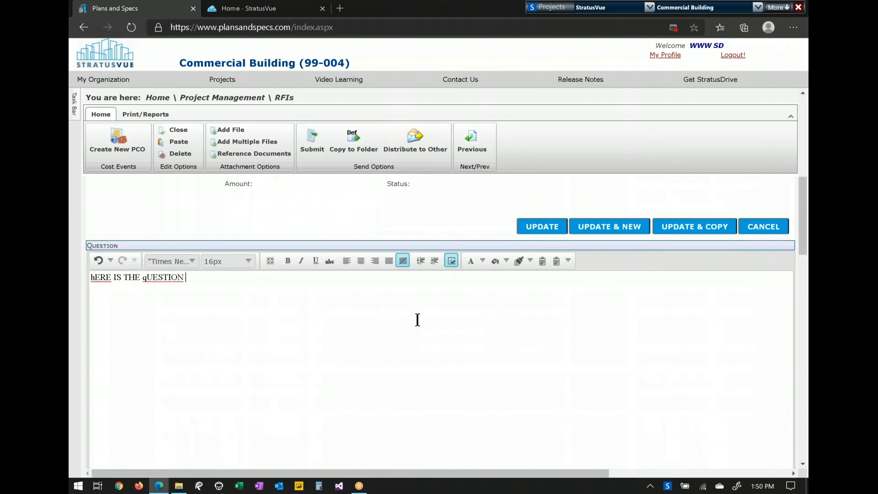
click(321, 145)
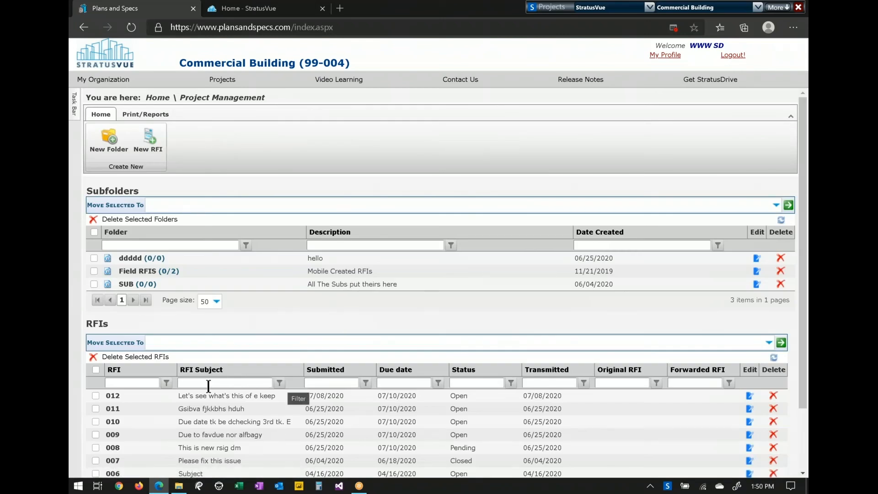
- Reopen RFI 012 and post the discussion comment 'They said to do this thing'
click(118, 396)
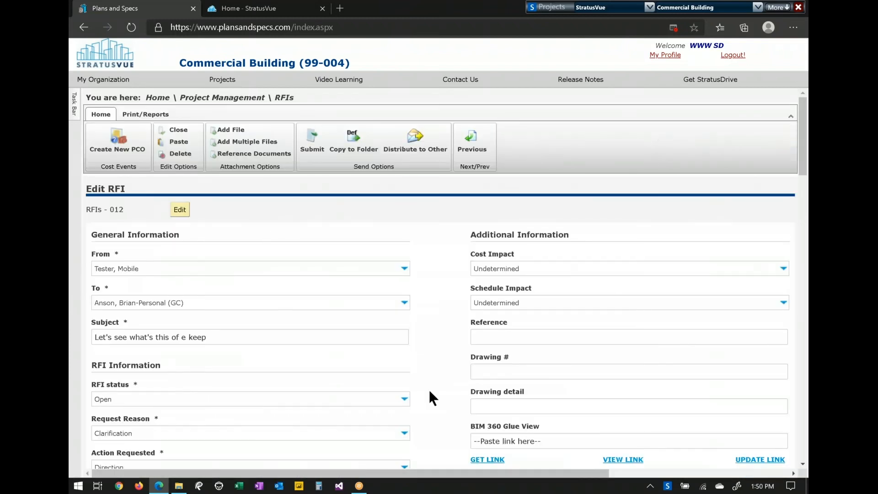
scroll(432, 398, down, 2)
scroll(429, 391, down, 10)
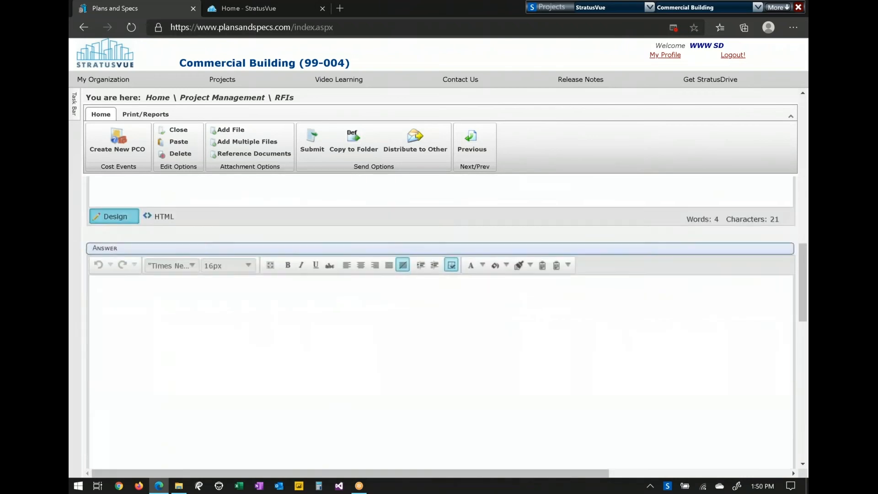
scroll(274, 338, down, 2)
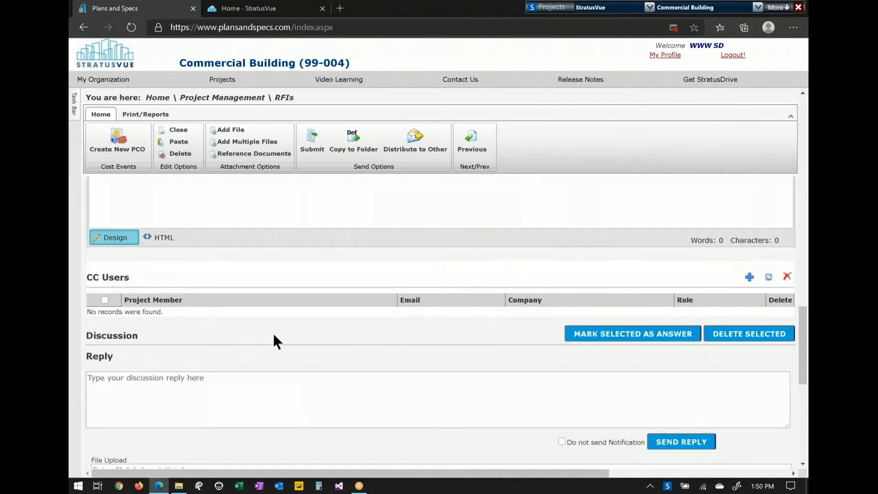
click(289, 396)
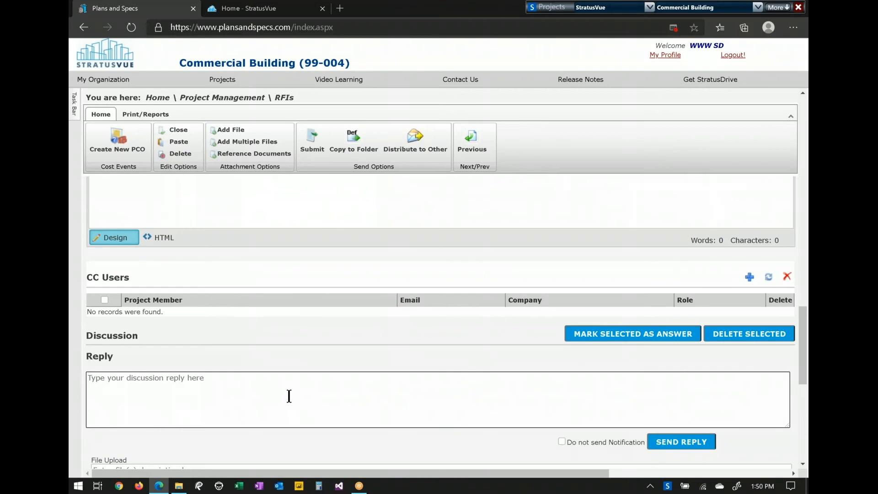
text(Th)
text(said to do this thing)
click(677, 441)
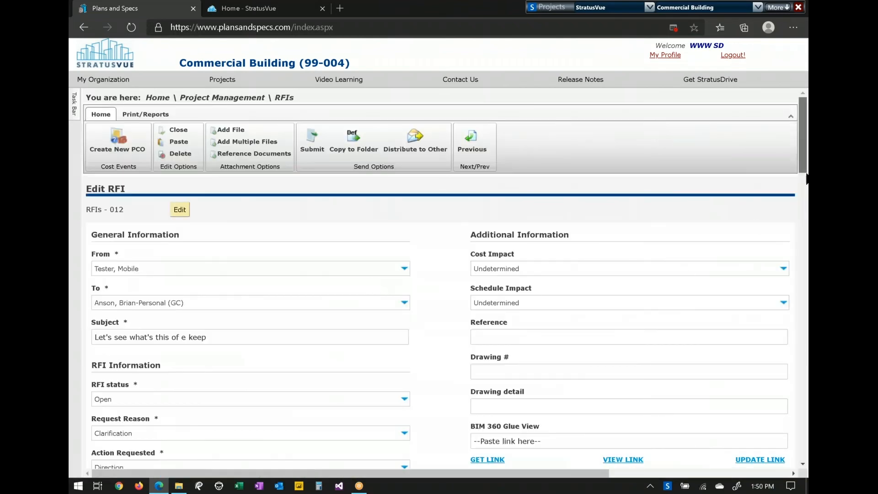
- Mark that comment as the answer, closing RFI 012
scroll(805, 179, down, 15)
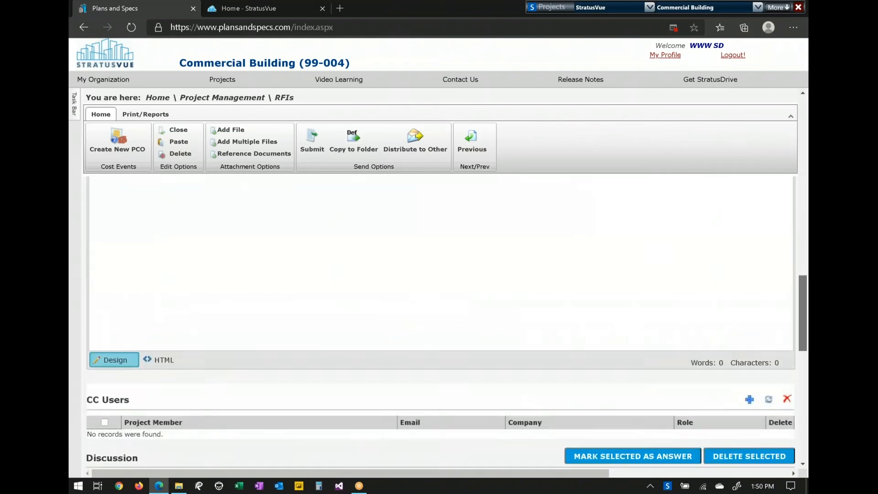
scroll(439, 274, down, 3)
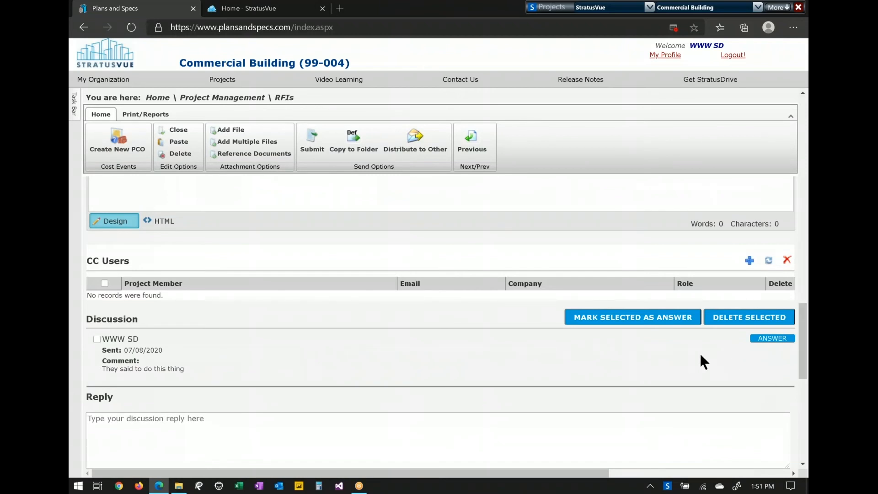
click(769, 340)
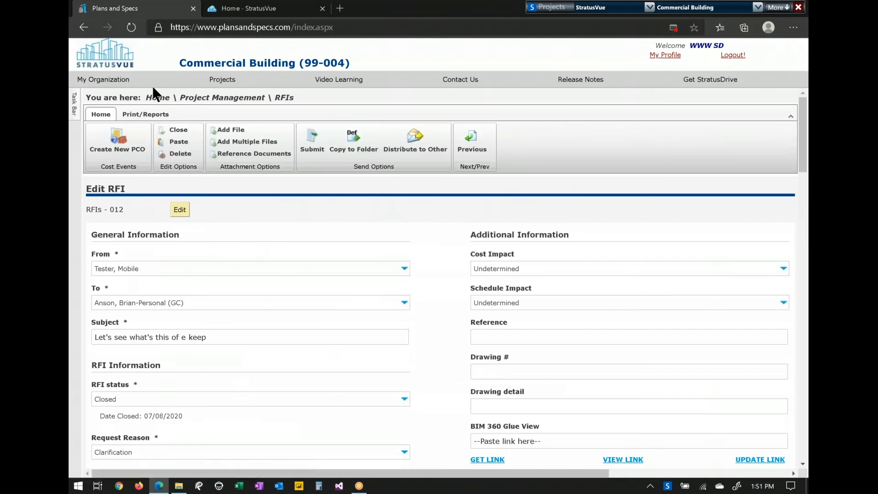
- Open the Tuesday 06/30/2020 daily log and scroll through its weather, activities and attached documents
click(157, 98)
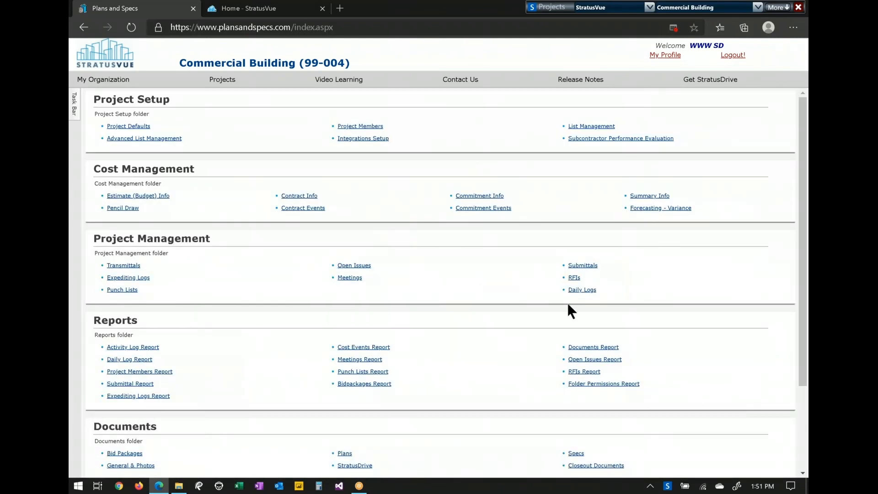
click(587, 291)
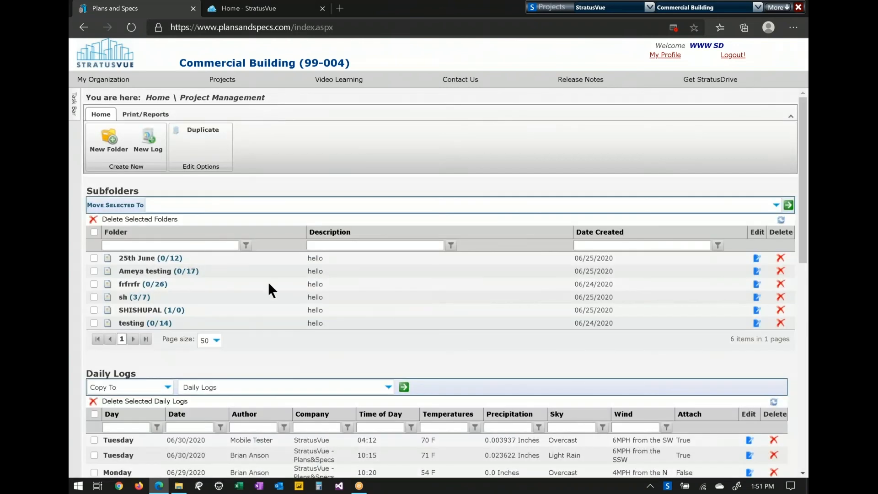
scroll(268, 282, down, 2)
click(120, 337)
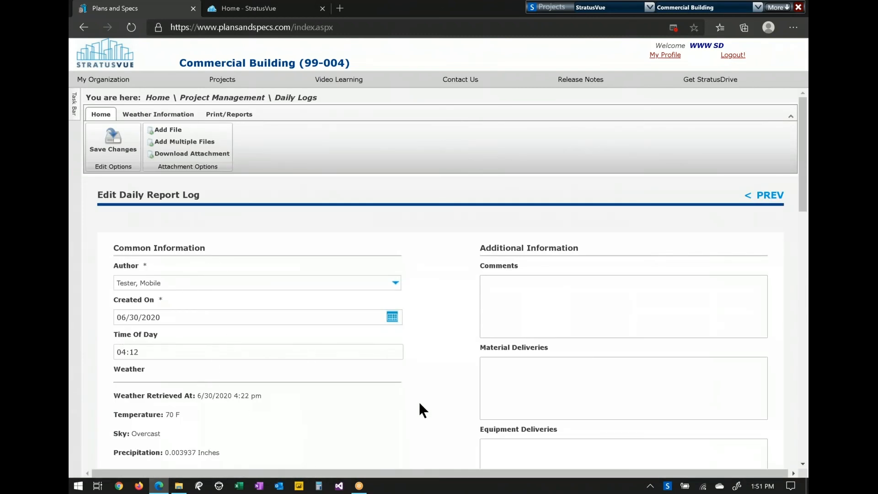
scroll(419, 402, down, 1)
scroll(547, 383, down, 6)
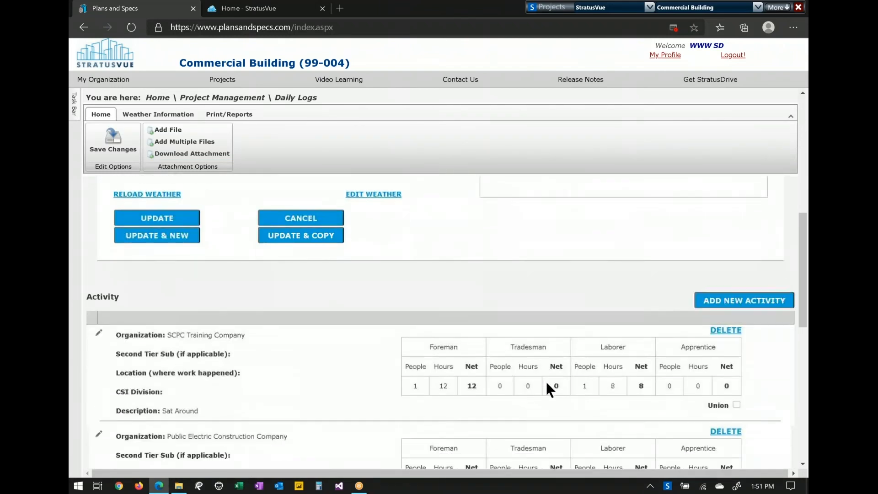
scroll(521, 361, down, 2)
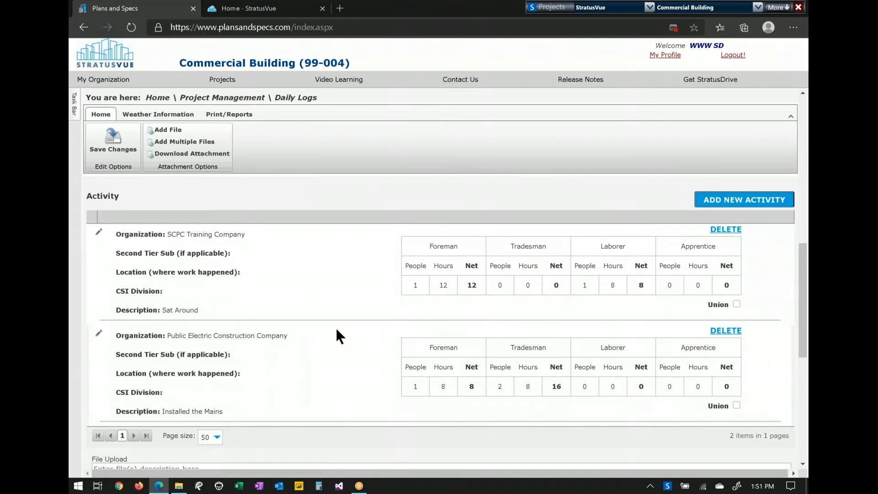
scroll(337, 329, down, 7)
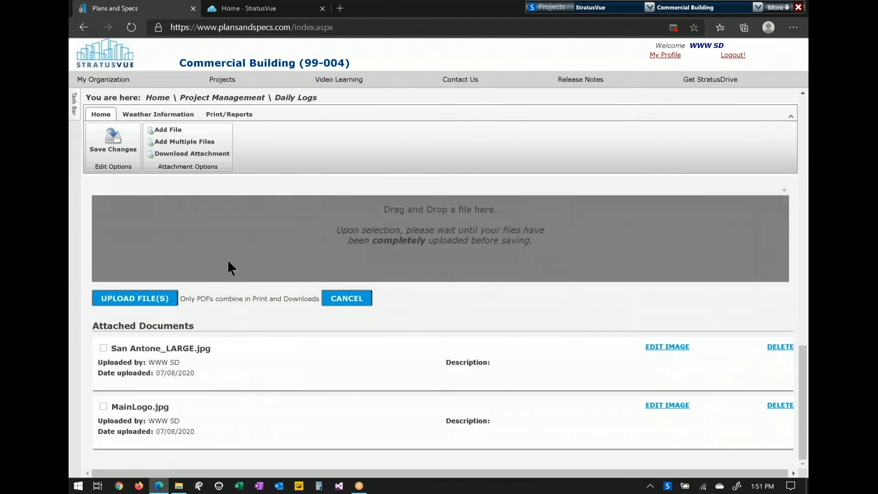
click(229, 114)
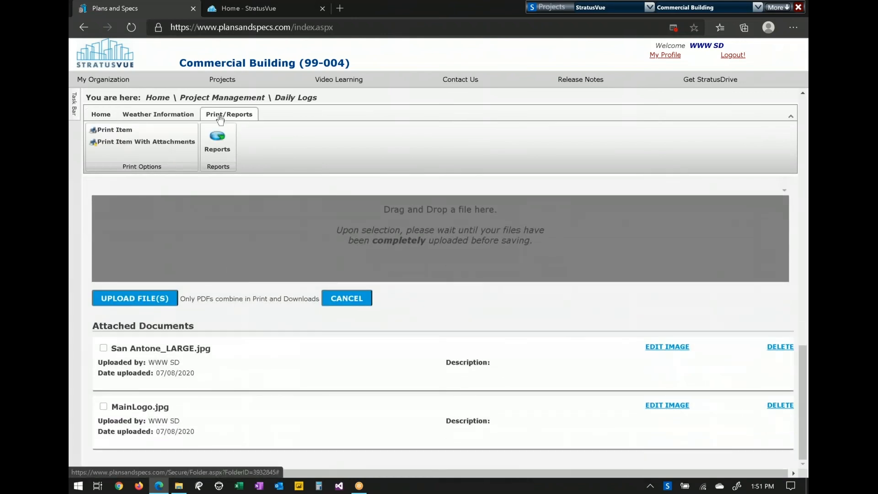
click(134, 133)
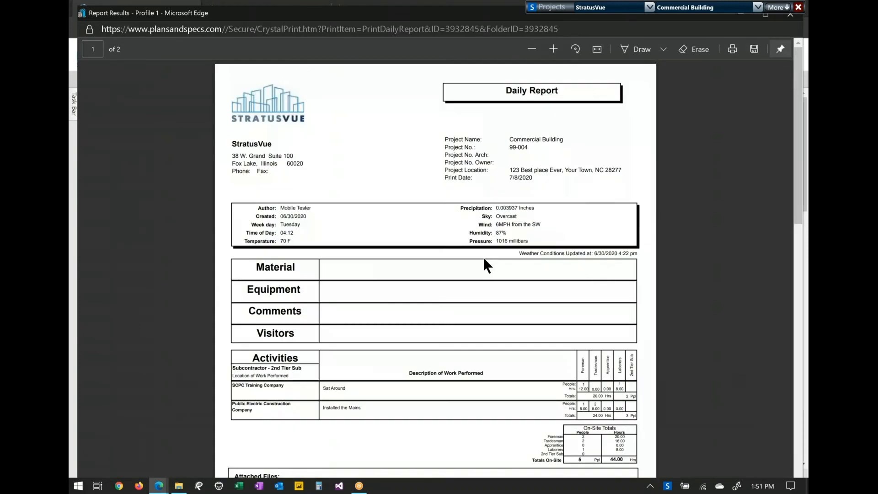
scroll(484, 259, down, 1)
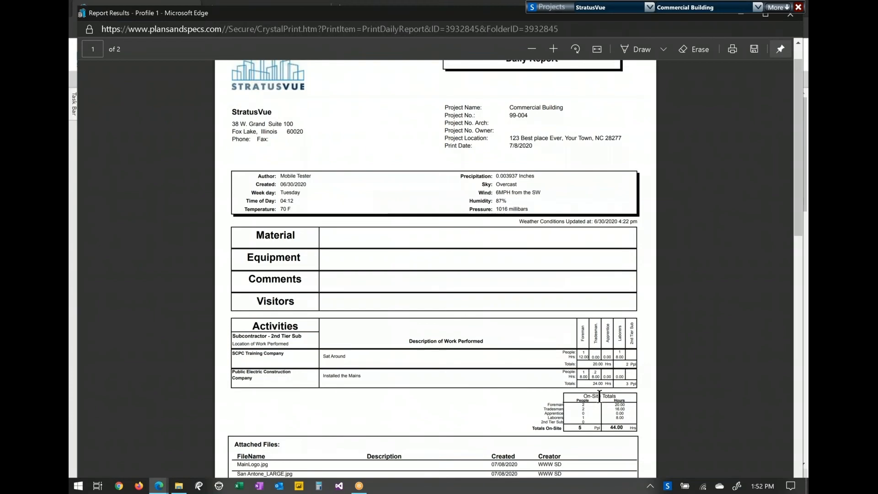
scroll(605, 413, down, 4)
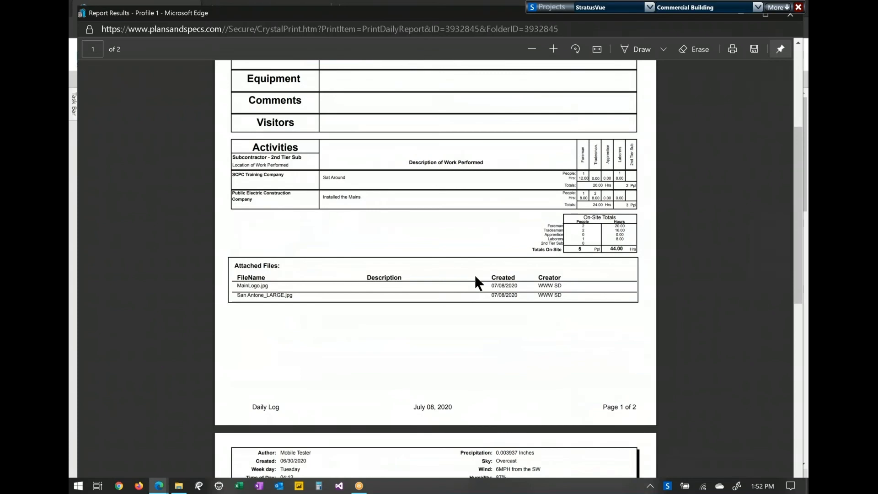
scroll(473, 273, down, 4)
scroll(473, 274, down, 9)
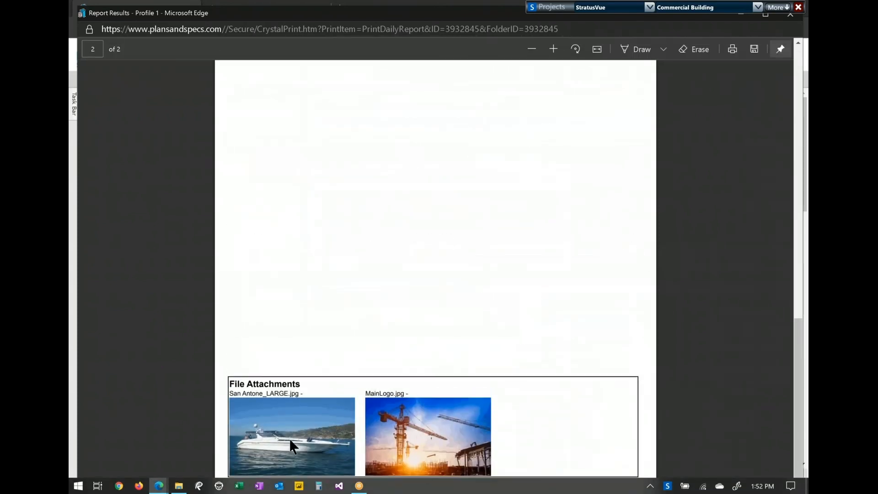
click(790, 18)
click(228, 114)
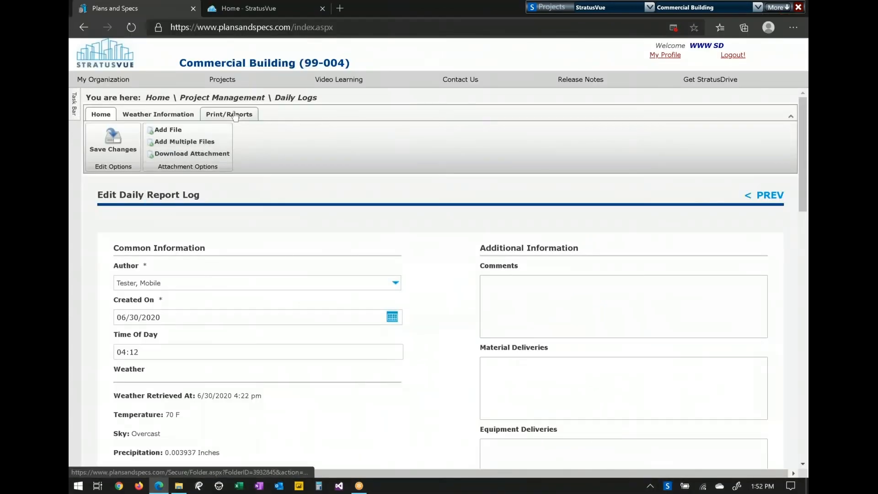
- Generate the Expediting Logs Report with paper orientation set to Landscape - Detailed
click(160, 97)
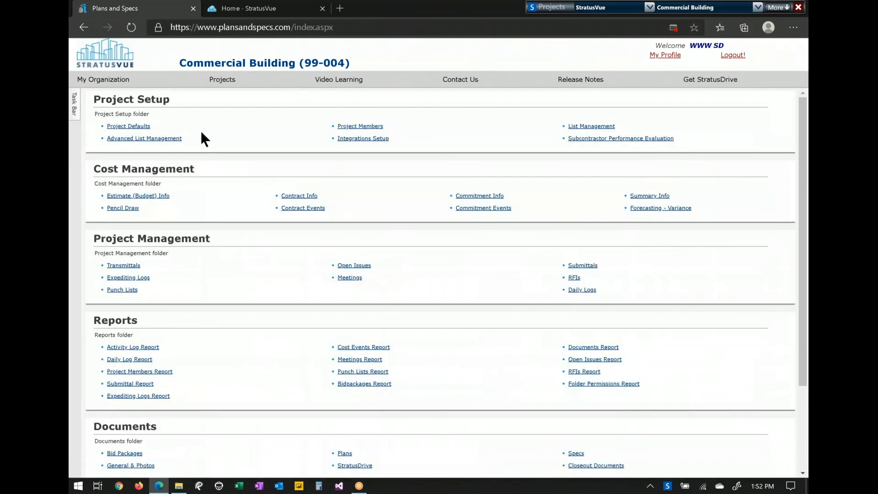
click(139, 395)
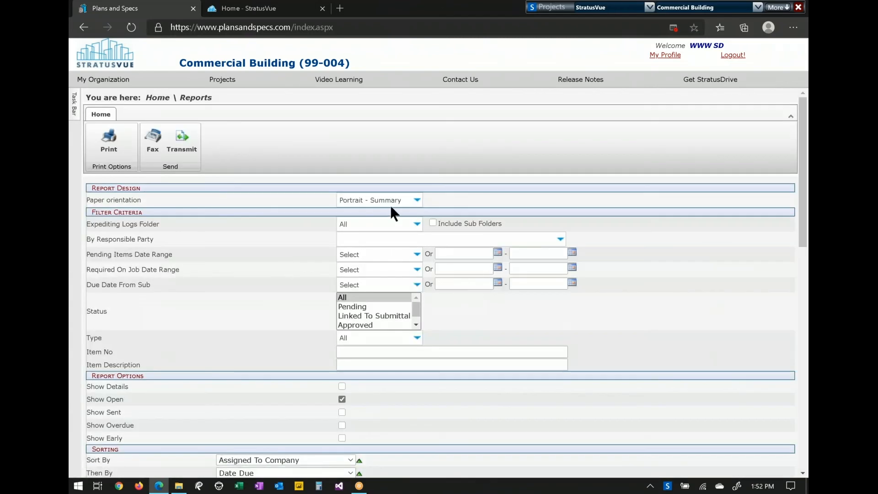
click(390, 202)
click(385, 221)
click(109, 139)
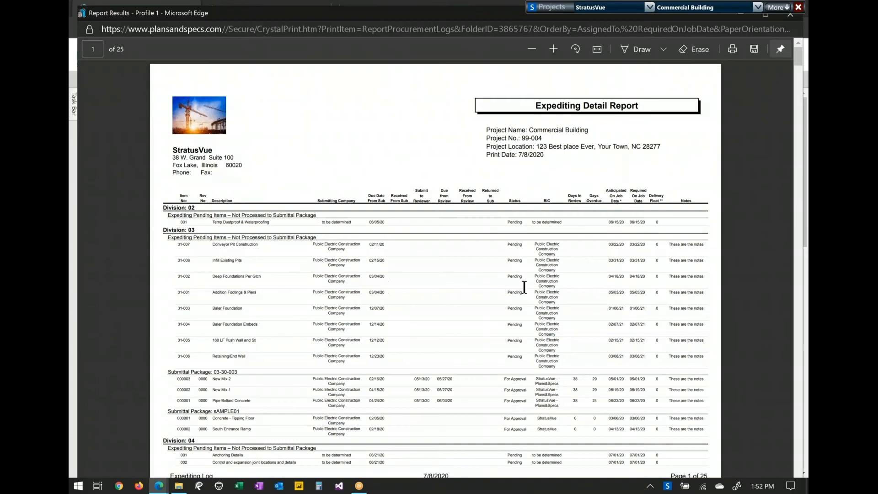
- Scroll through the 25-page Expediting Detail Report, close it, and return to the project home page
scroll(527, 299, down, 3)
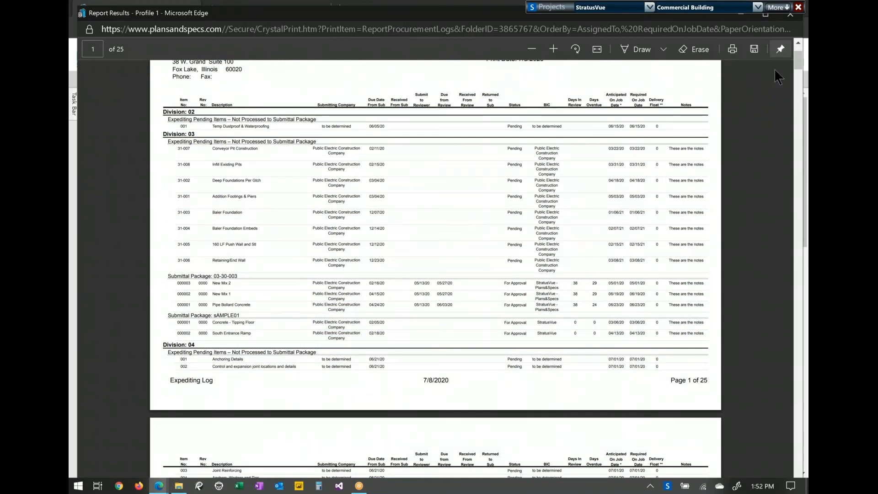
click(790, 14)
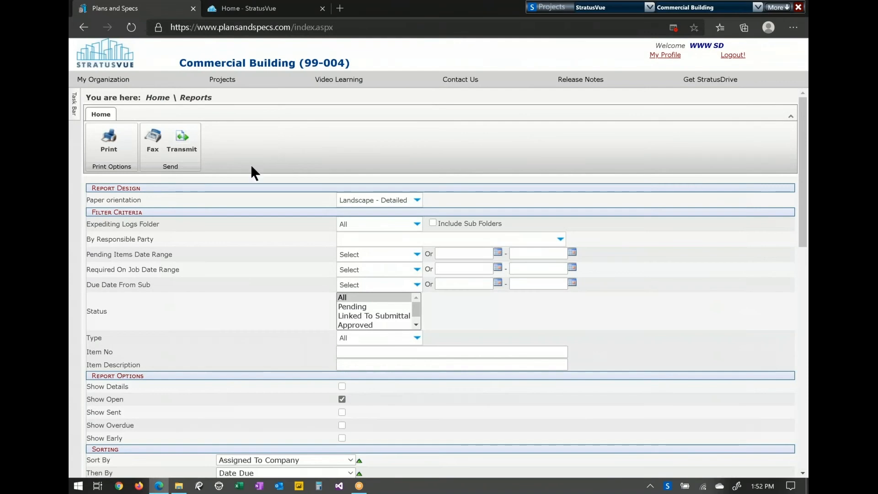
click(163, 98)
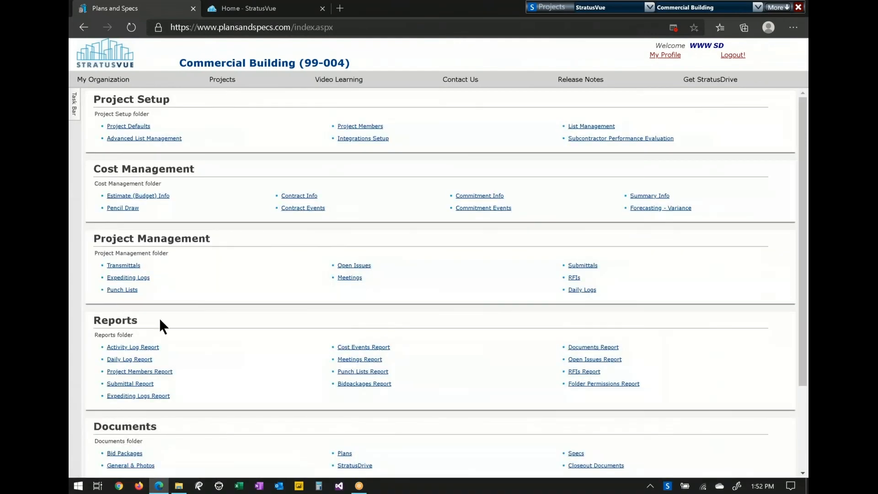
- Go to the Plans folder under Documents and open Current Plans
scroll(177, 330, down, 2)
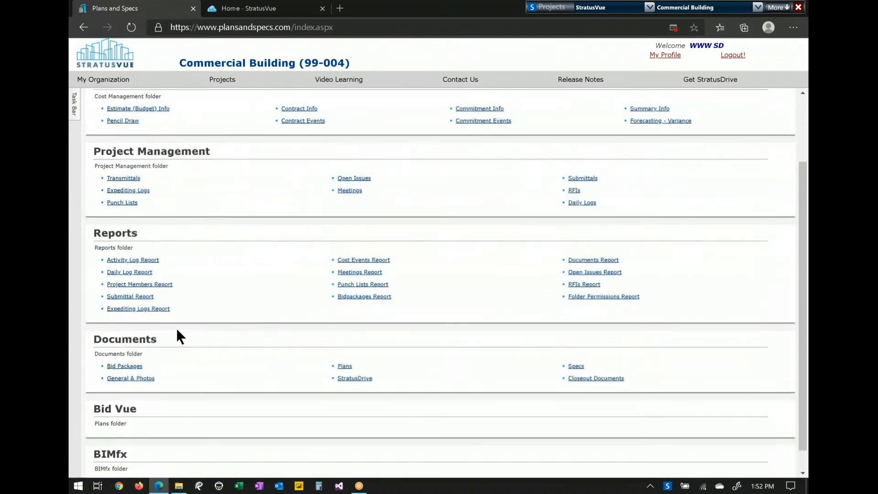
scroll(176, 336, down, 1)
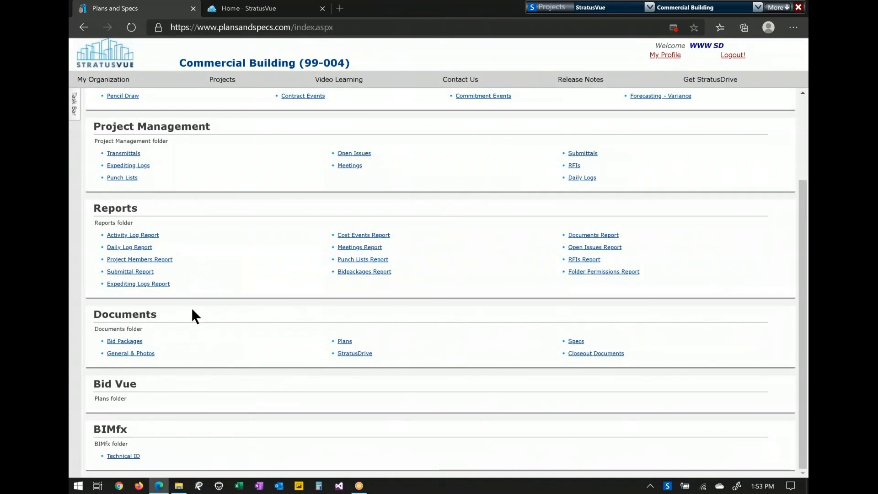
double_click(159, 314)
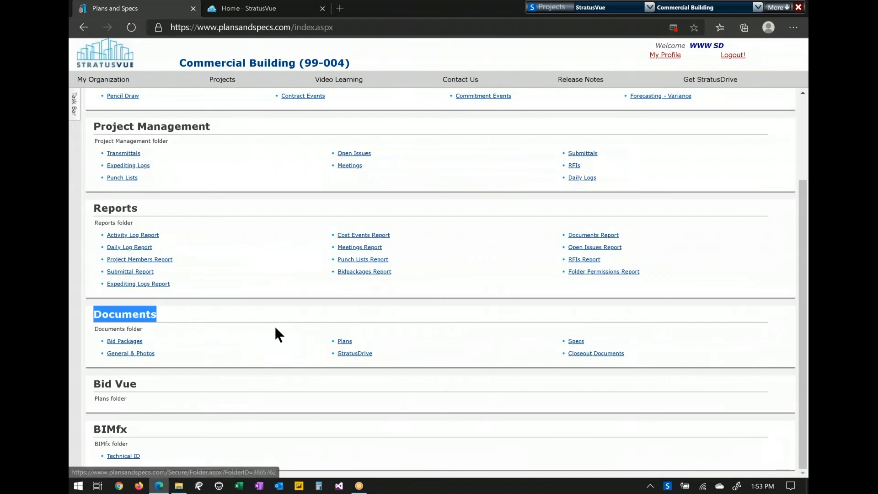
click(346, 342)
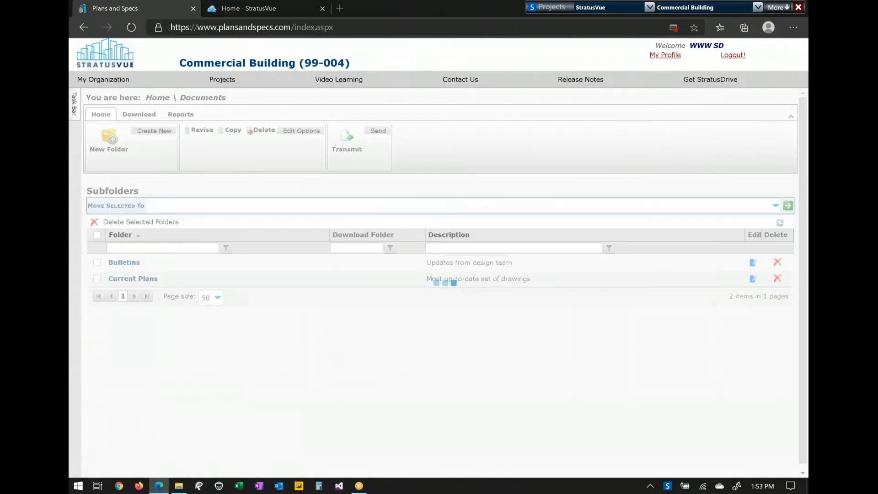
click(144, 278)
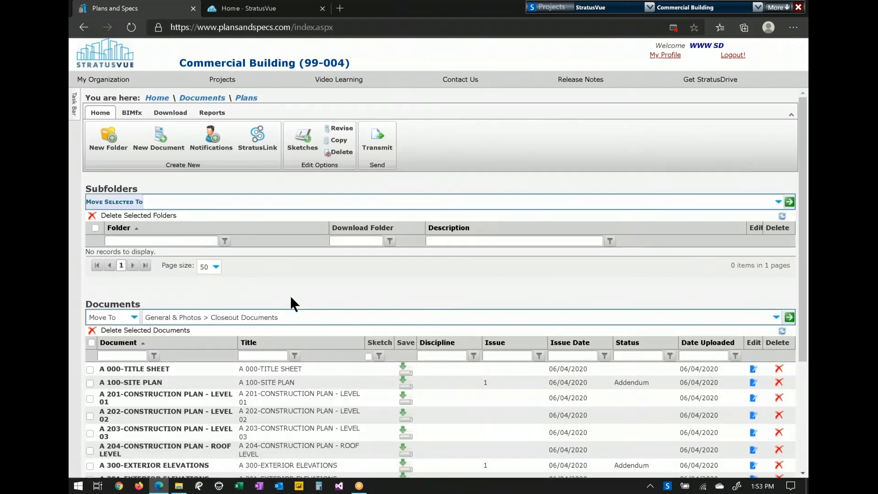
- Download the CombinedSet drawing PDF, view its Valley College title sheet, then close it
scroll(390, 325, down, 2)
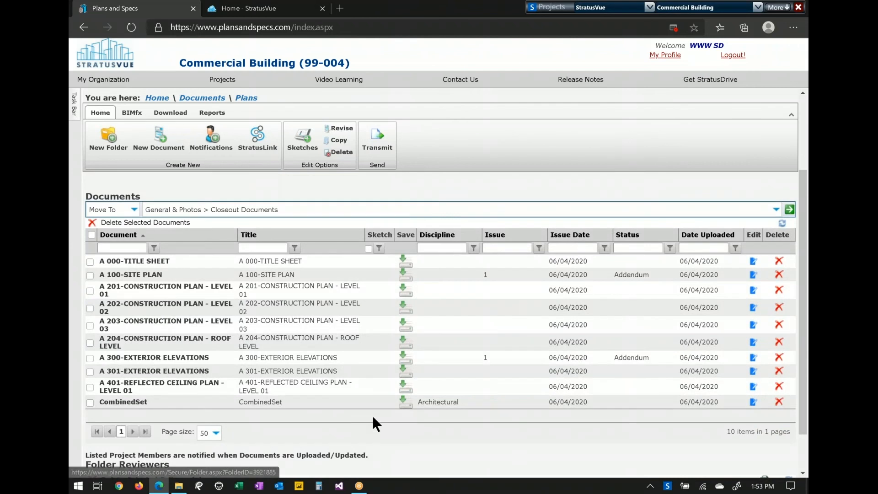
click(403, 403)
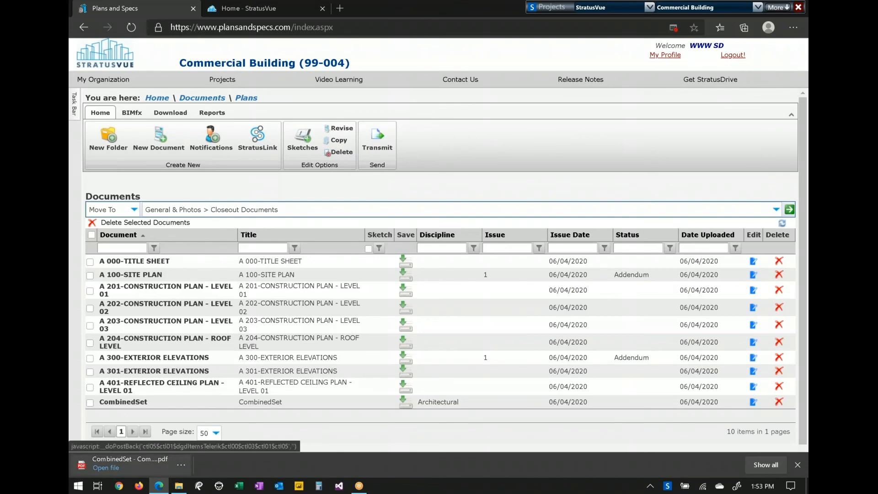
click(106, 467)
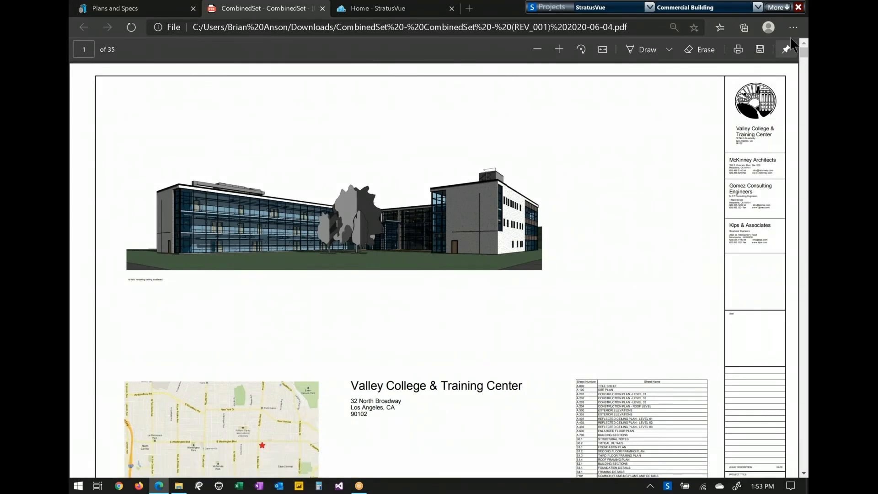
click(322, 8)
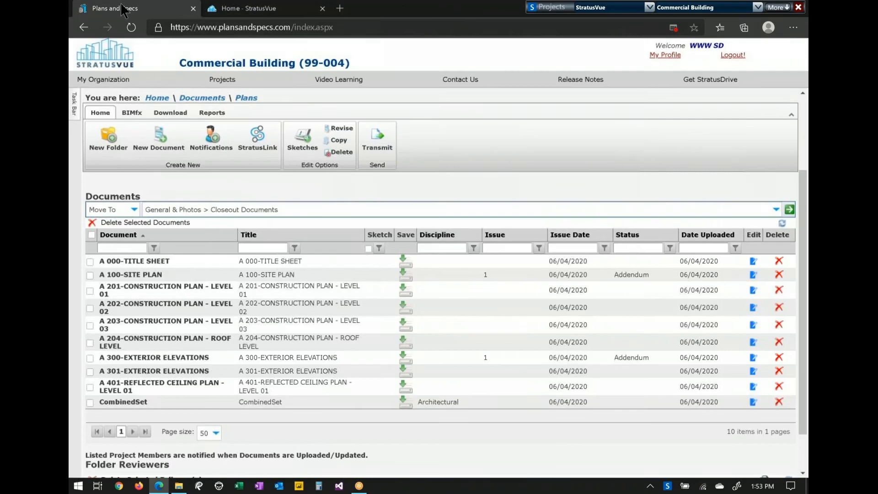
- Check CombinedSet, link it with 'Return combined set only', and bring up the local StratusVue folder
click(90, 403)
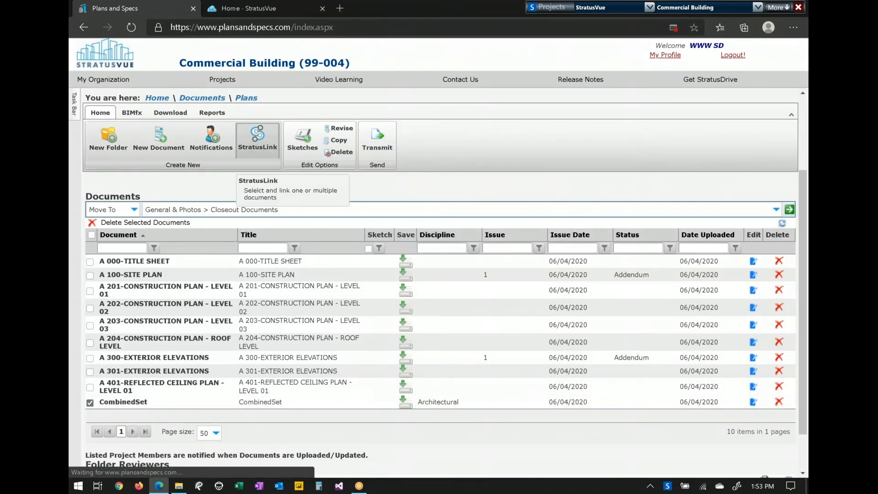
click(259, 152)
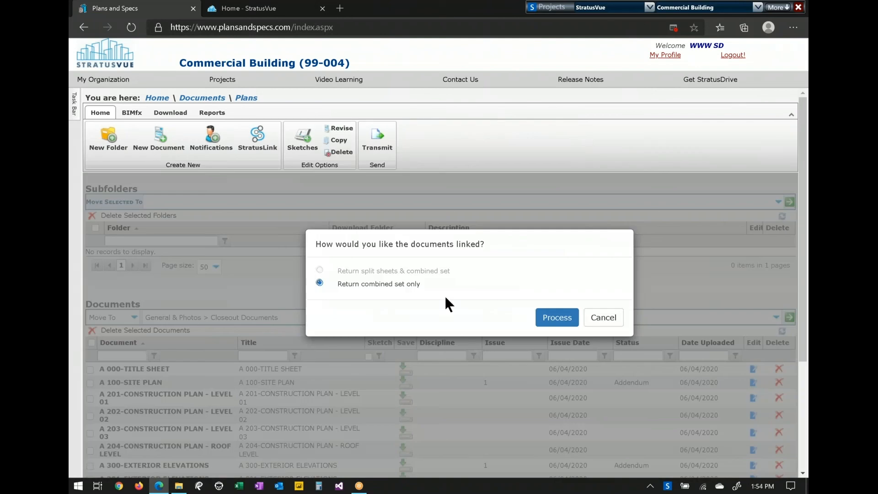
click(557, 321)
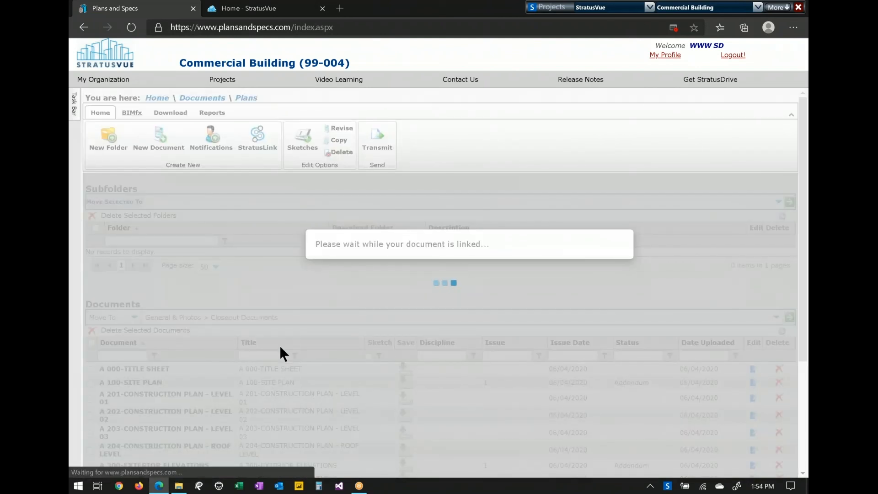
click(179, 487)
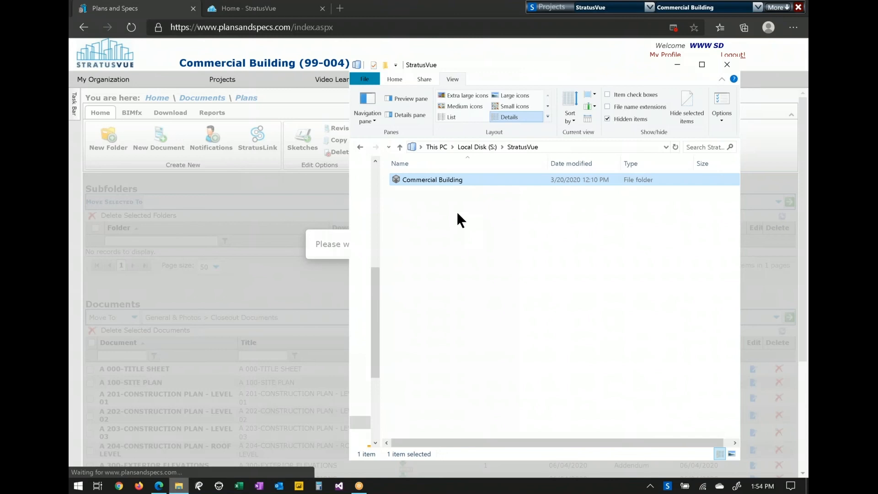
- Open CombinedSet from the local Commercial Building > Plans folder in Bluebeam Revu
drag(508, 61, 484, 47)
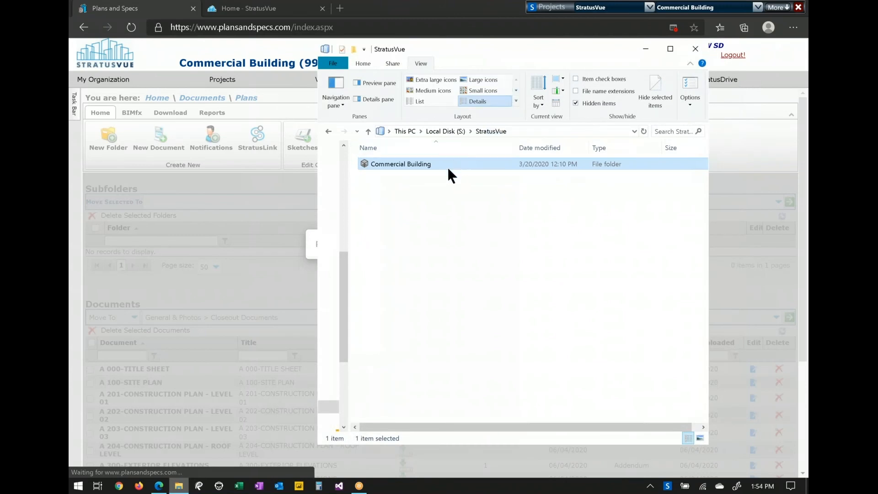
double_click(400, 165)
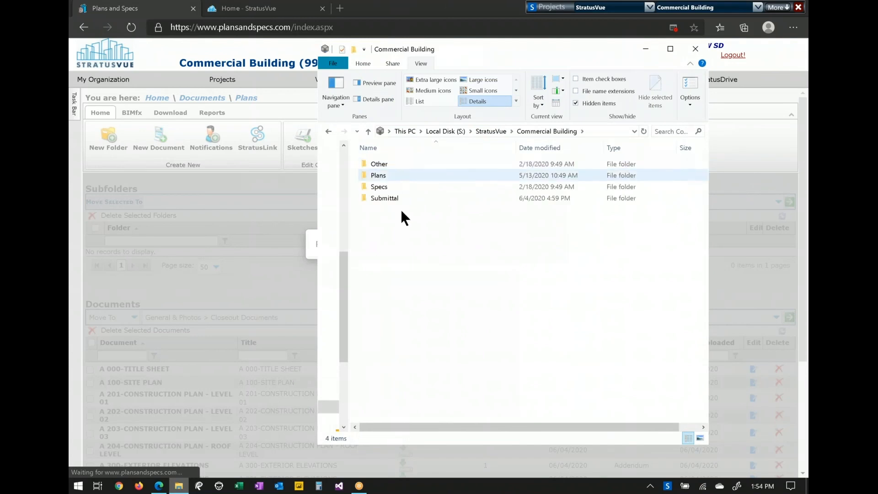
double_click(387, 175)
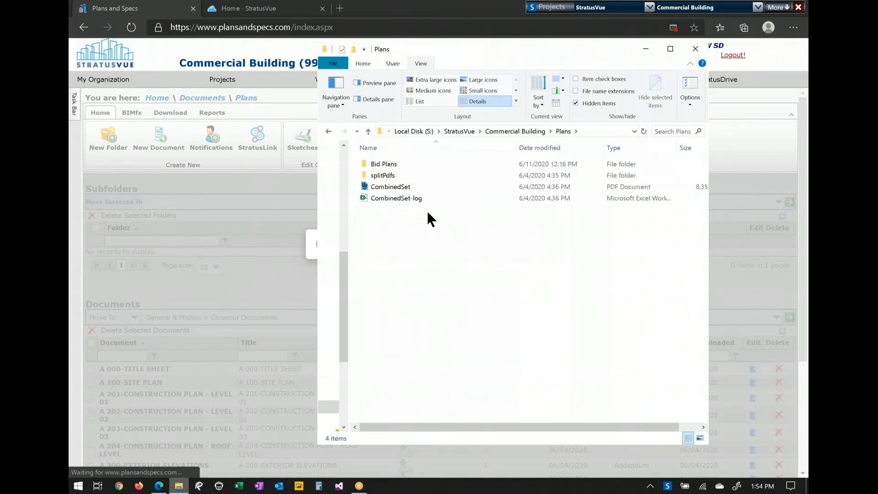
click(390, 188)
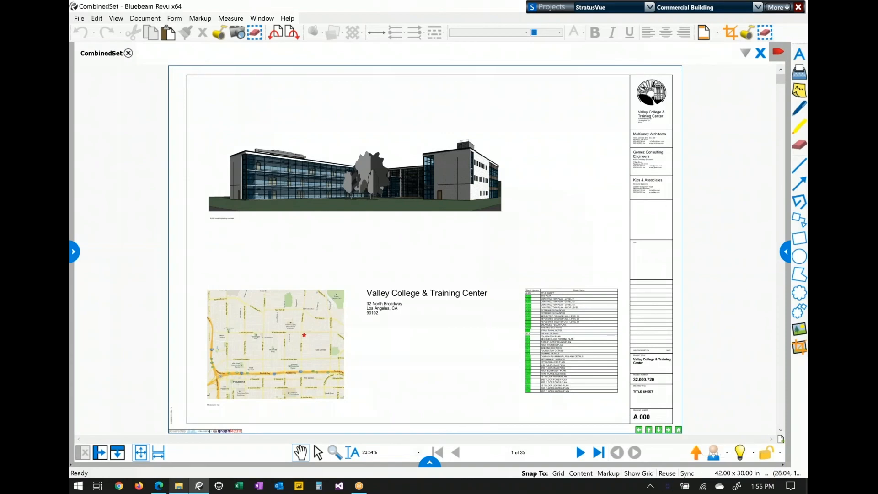
- Step through the next sheets, jump to S0.1 Structural Notes and S4.1 Framing Details, then return to the title sheet
click(668, 430)
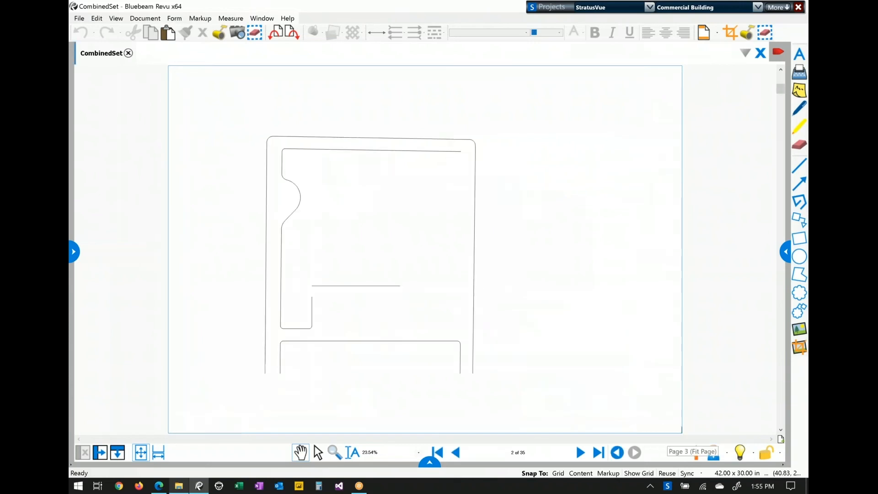
click(668, 431)
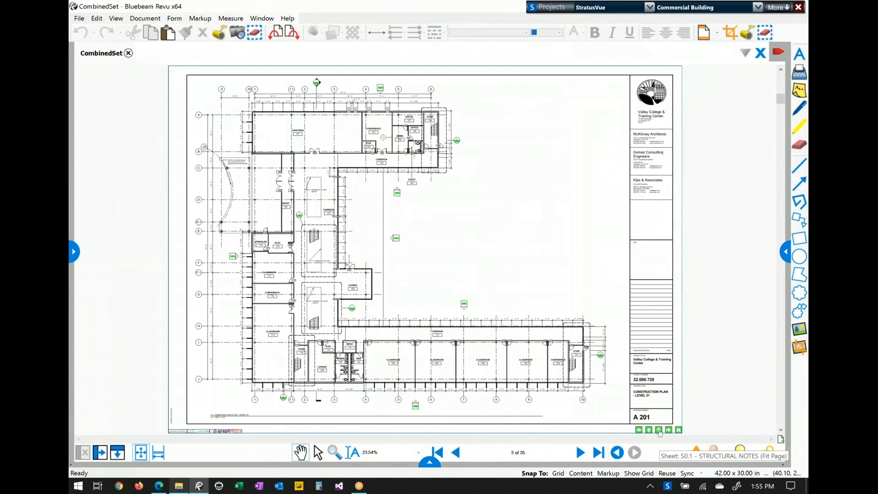
click(658, 430)
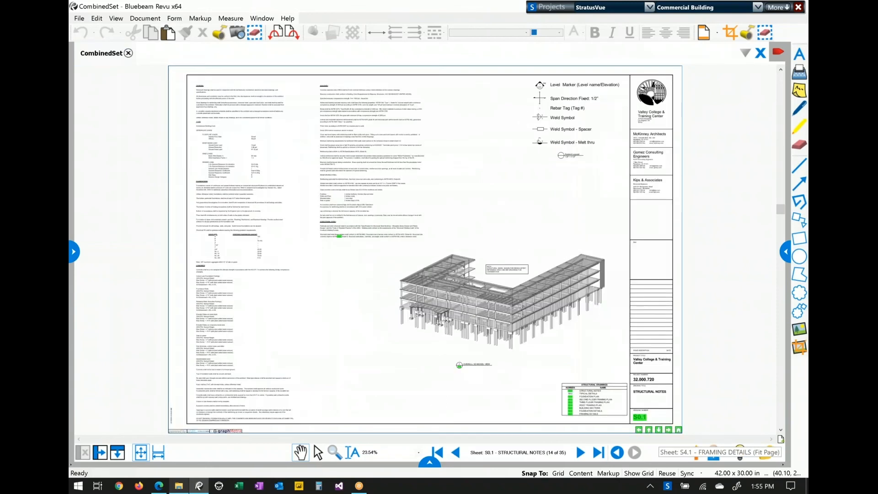
click(658, 430)
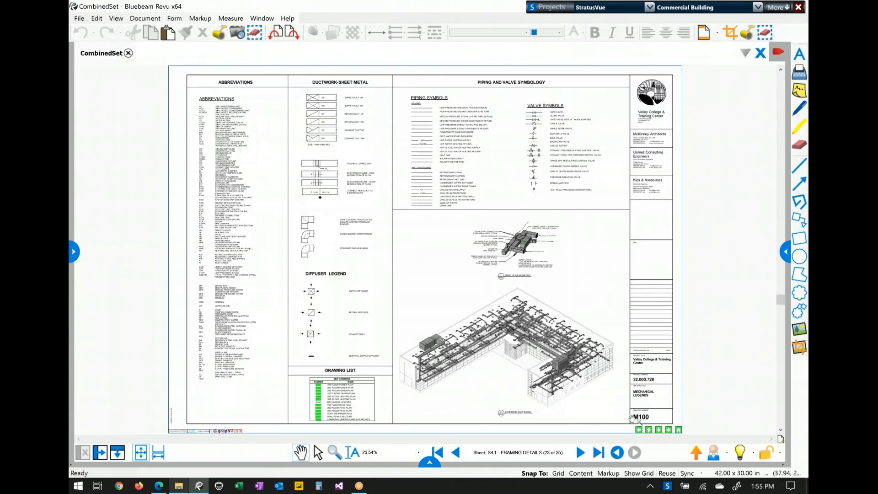
click(679, 430)
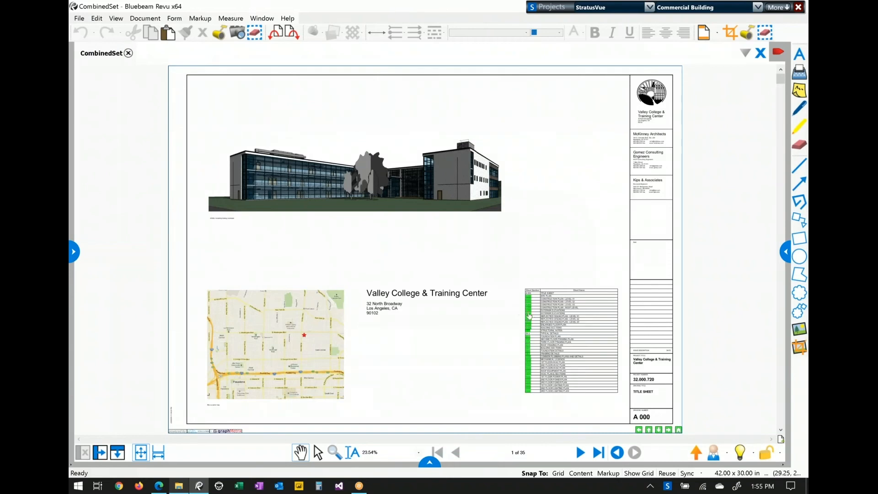
- Follow links to the A 401 reflected ceiling plan and building sections, return to sheet one, and close the PDF
click(528, 315)
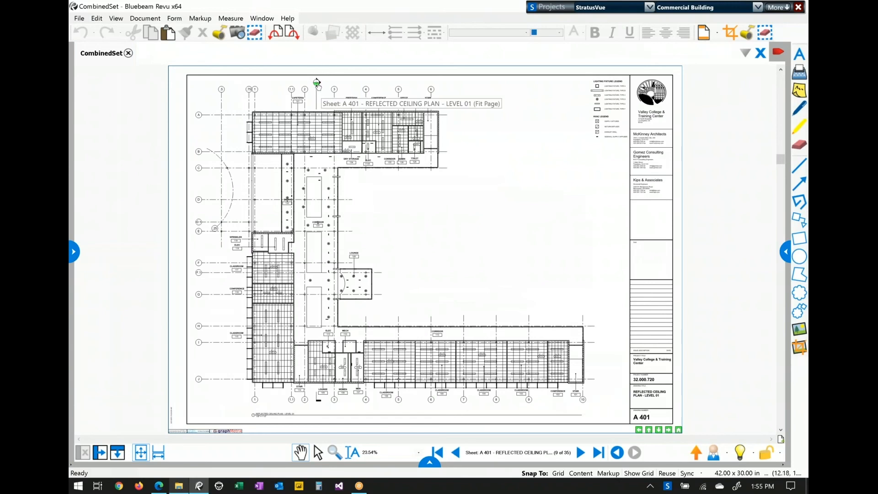
click(316, 83)
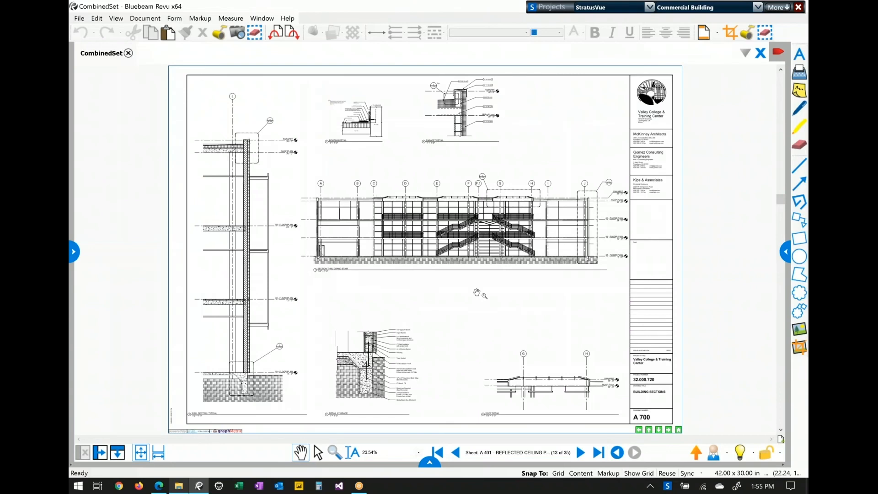
click(678, 429)
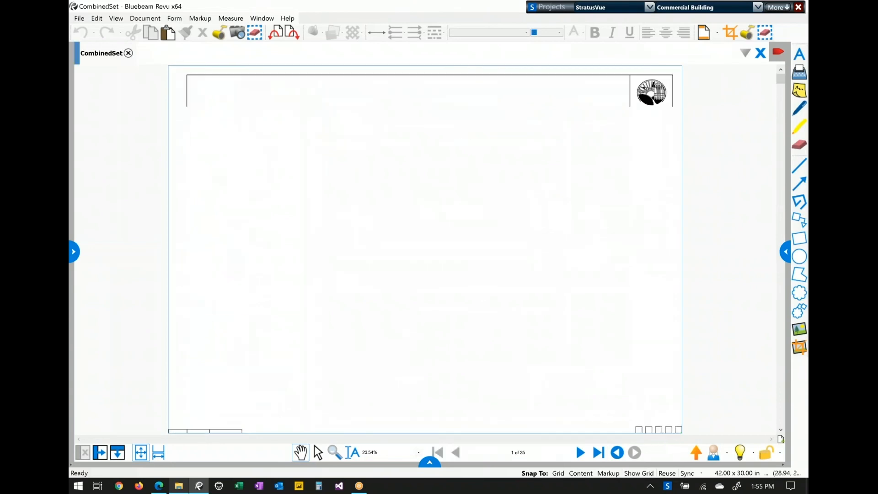
double_click(399, 3)
click(511, 61)
- Close the folder window, then open the Plans folder in the project's StratusDrive documents
click(694, 50)
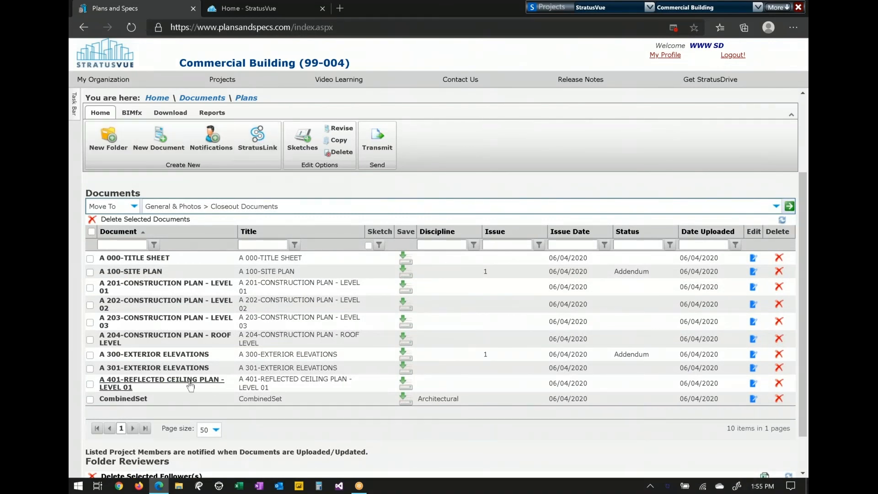
click(169, 96)
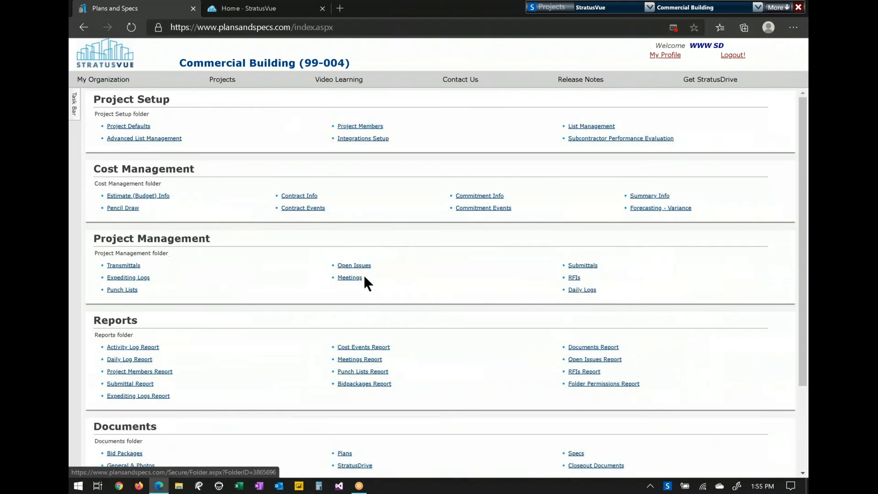
scroll(431, 409, down, 3)
scroll(432, 409, down, 1)
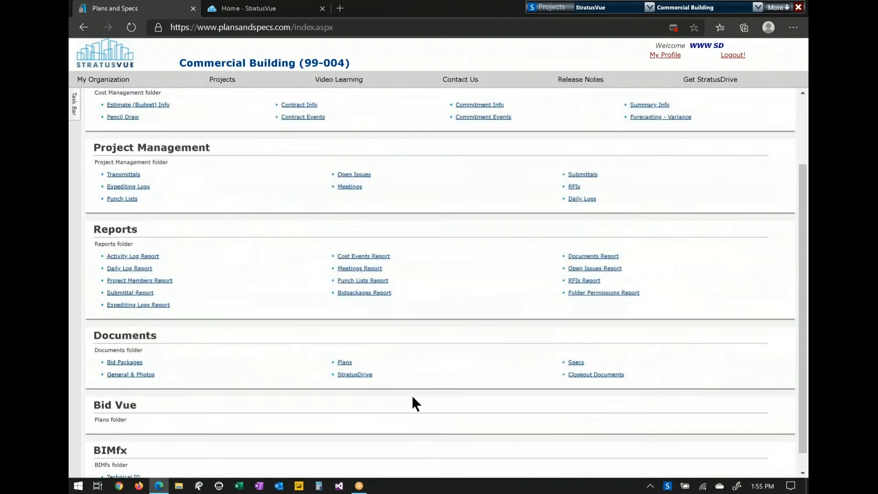
click(359, 375)
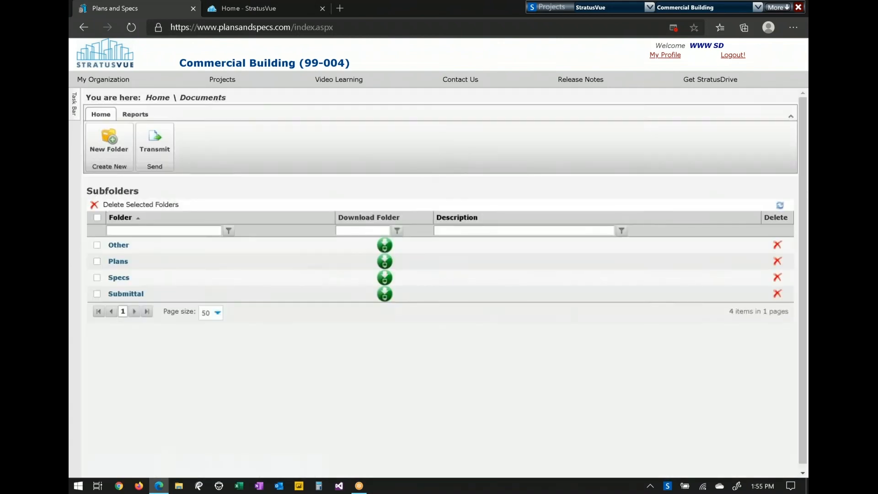
click(120, 261)
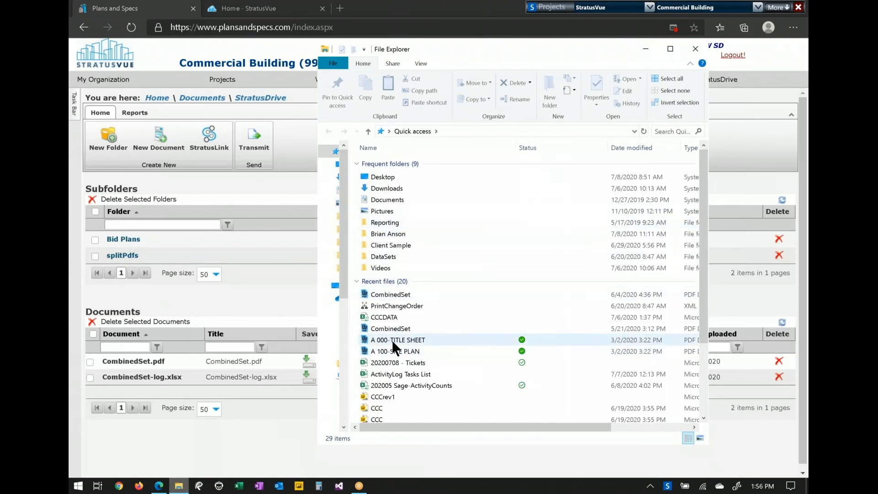
- Browse Local Disk (S:) > StratusVue > Commercial Building > Plans to see CombinedSet and CombinedSet-log, then close Explorer
drag(350, 255, 430, 243)
scroll(411, 256, down, 5)
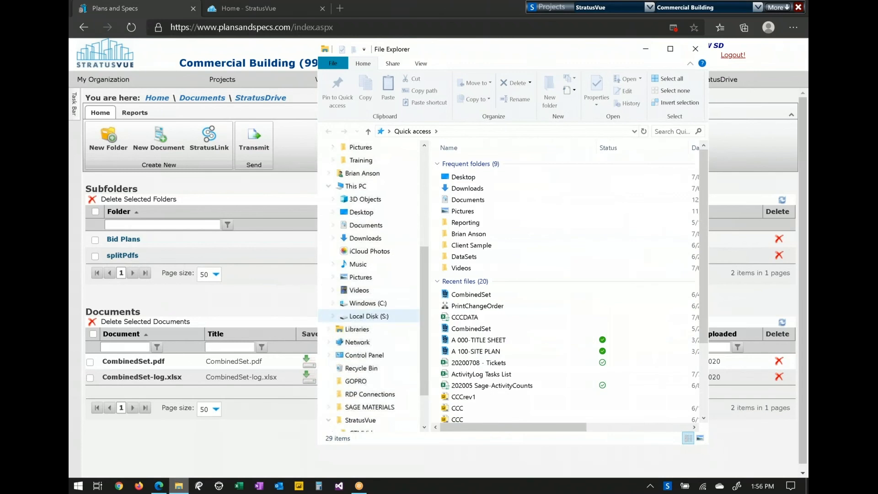
click(368, 315)
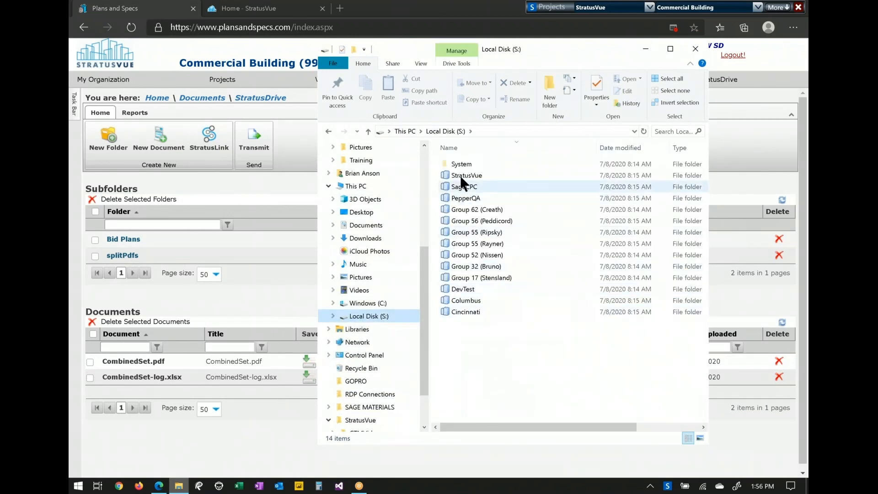
click(462, 176)
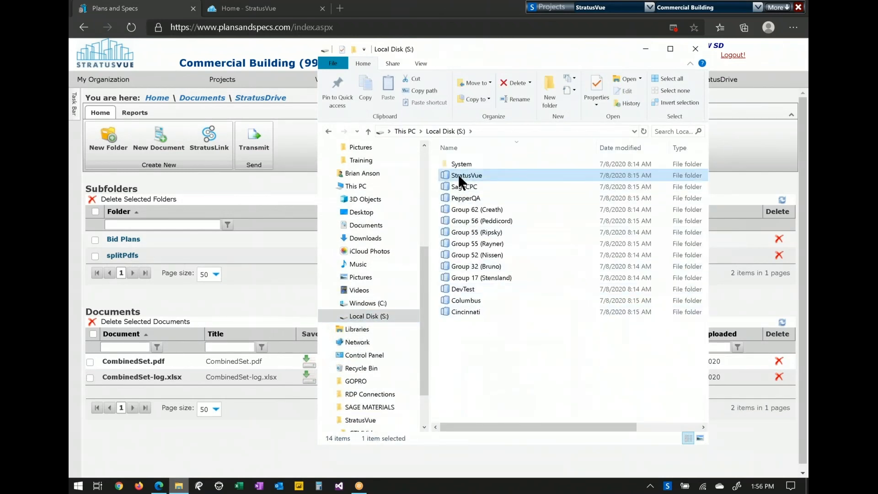
double_click(460, 178)
double_click(460, 162)
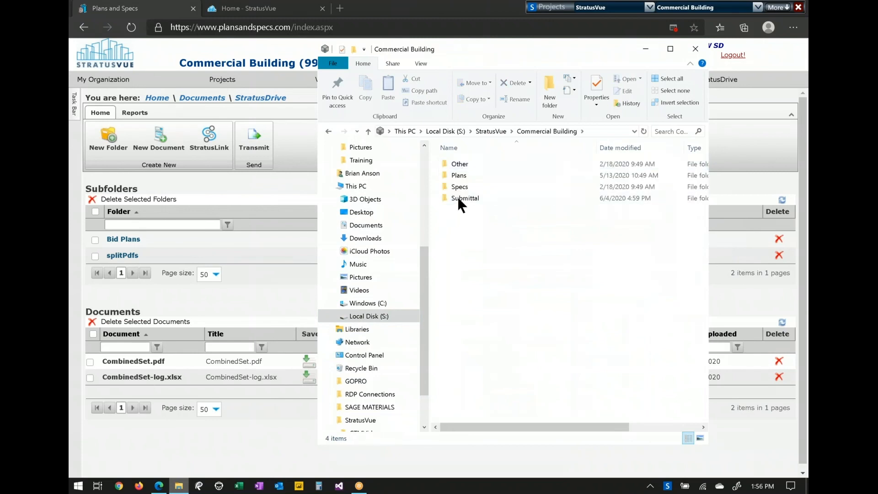
double_click(453, 176)
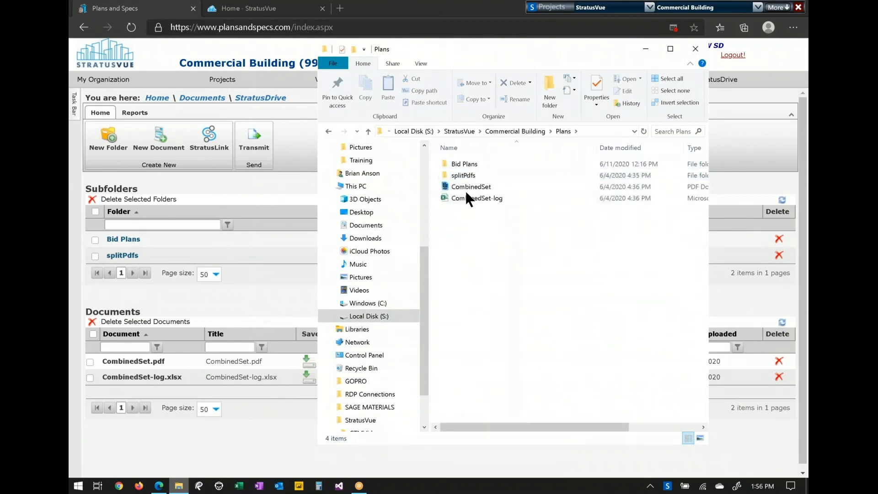
click(694, 49)
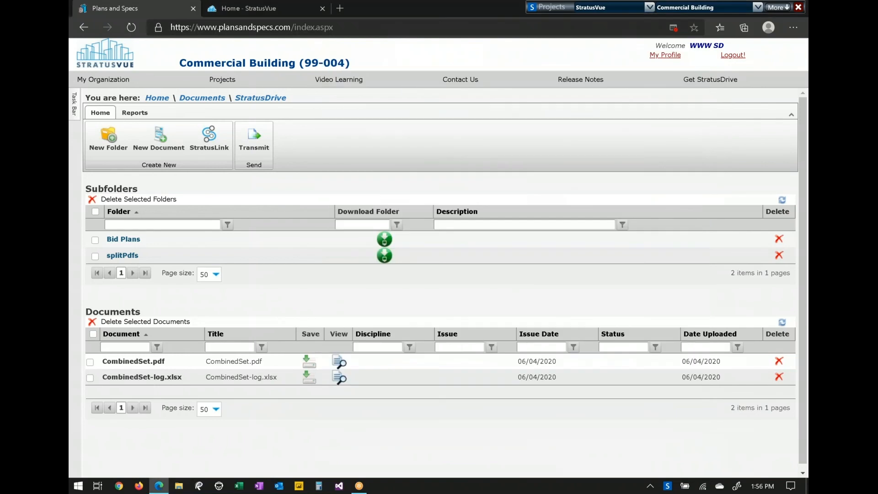
- Open the Estimate (Budget) Info page, review the $814,471.61 budget by cost code, then return home
click(153, 97)
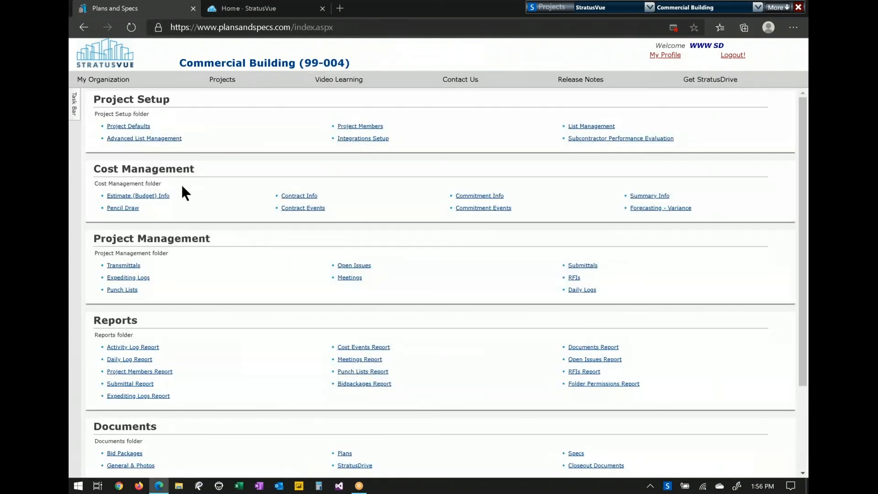
click(156, 196)
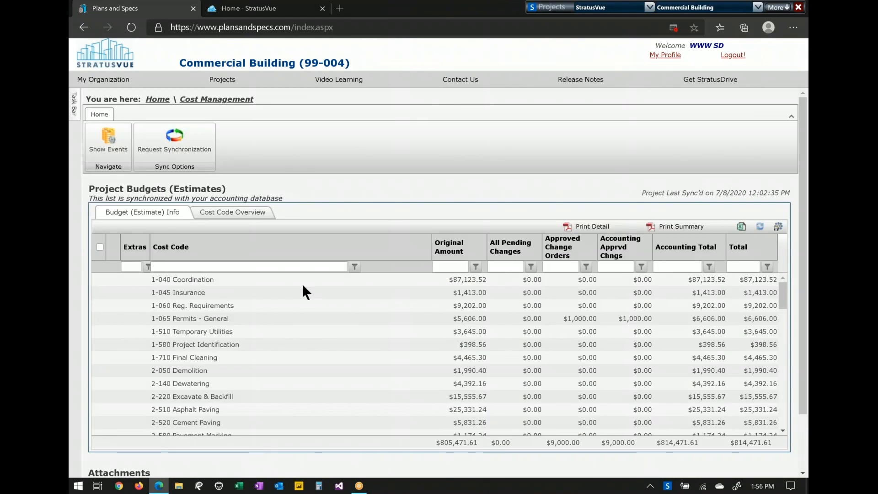
drag(646, 192, 745, 192)
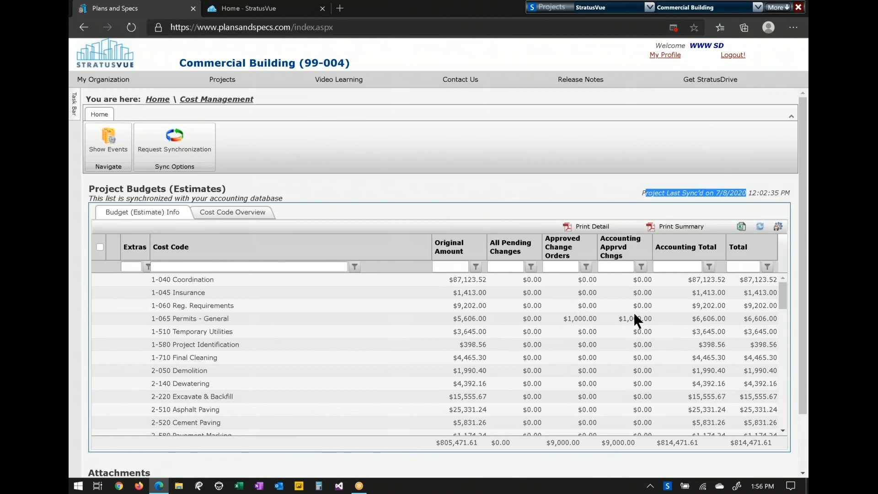
click(231, 213)
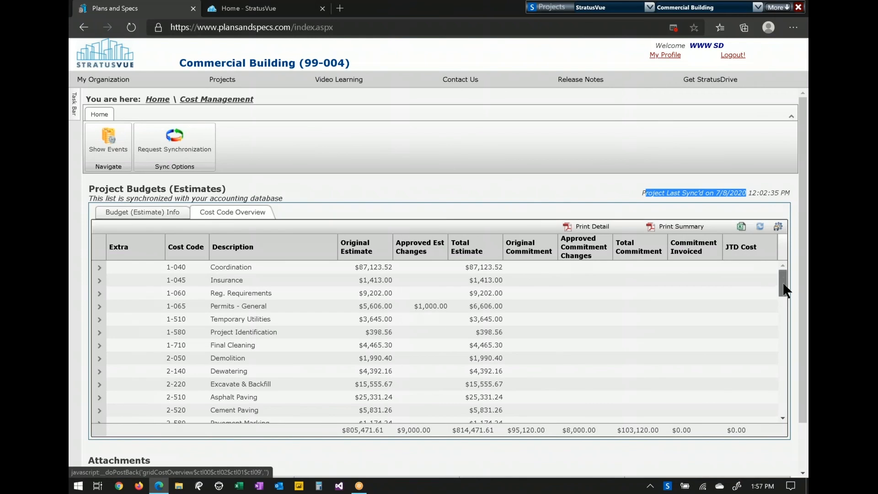
drag(782, 277, 783, 305)
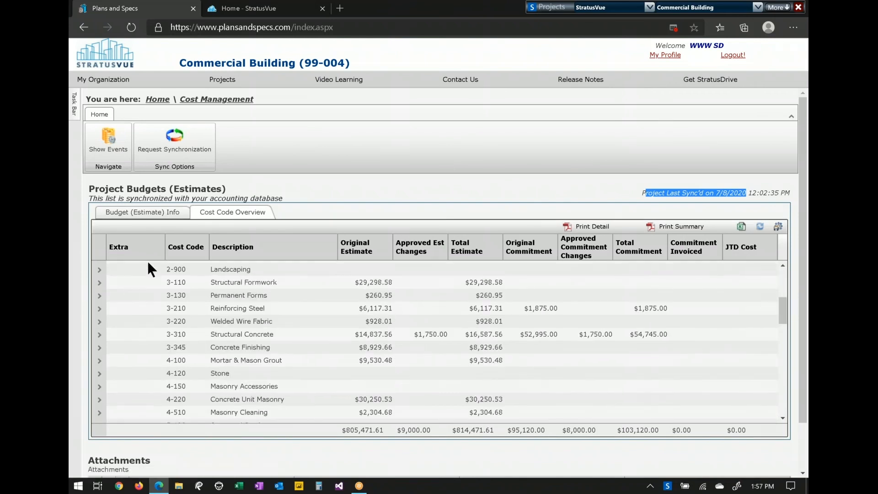
click(156, 98)
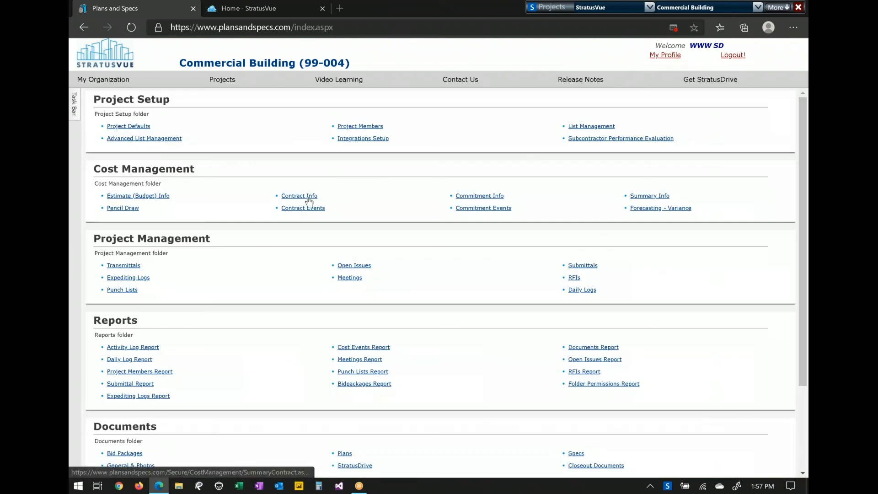
- View the contract info, then open purchase order 9900404 (Accessories Unlimited) from the commitment summary
click(308, 199)
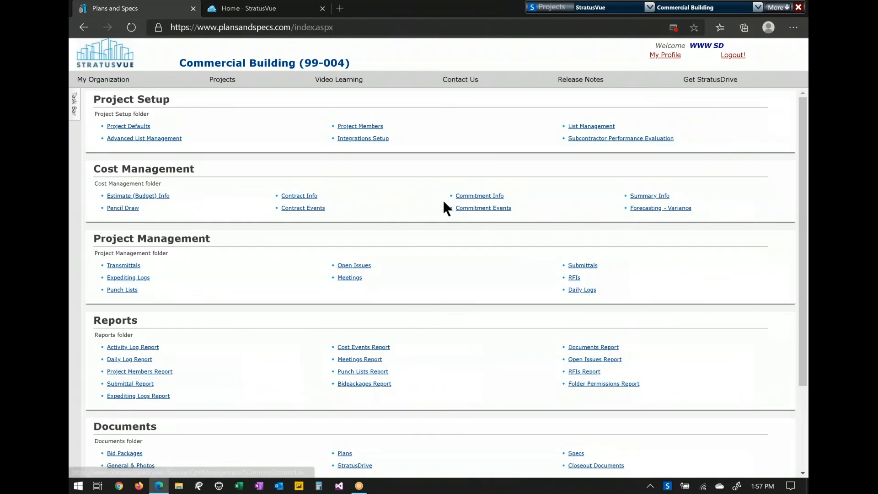
click(485, 197)
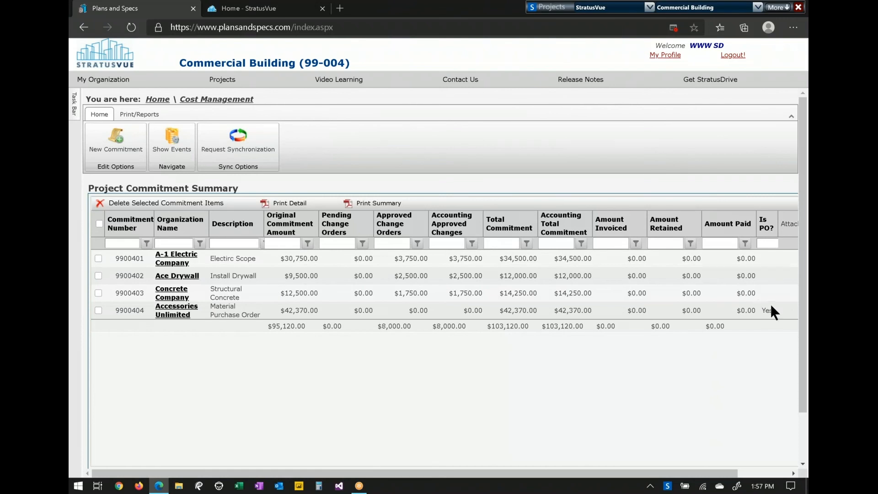
drag(777, 310, 756, 310)
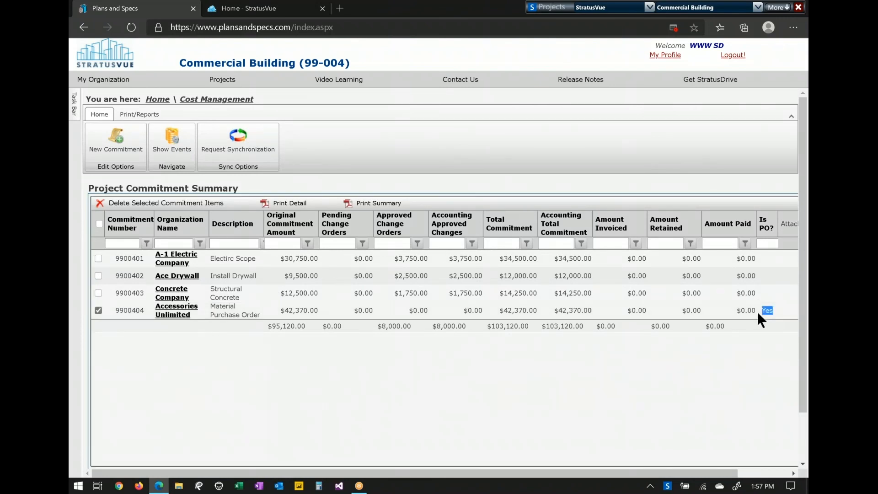
click(170, 314)
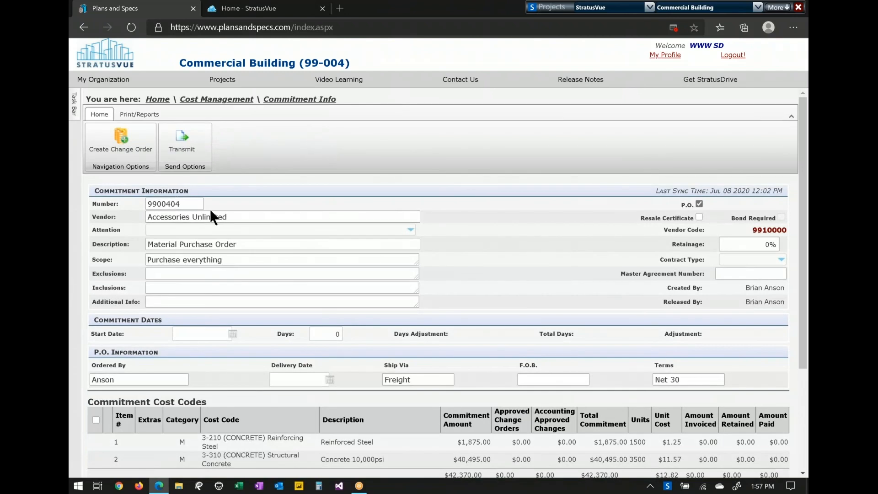
- Review the commitment's vendor code and P.O. status, then open the Forecasting - Variance project summary
drag(739, 230, 787, 230)
double_click(692, 204)
click(89, 340)
scroll(293, 286, down, 3)
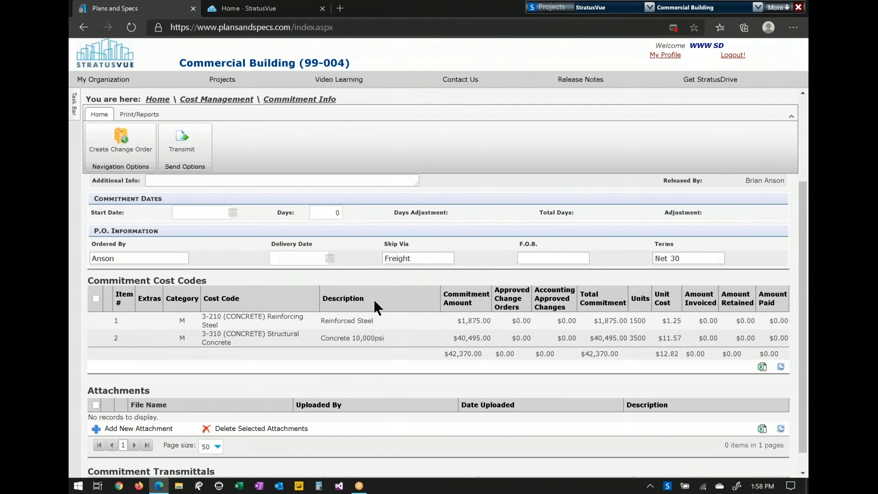
scroll(341, 349, down, 1)
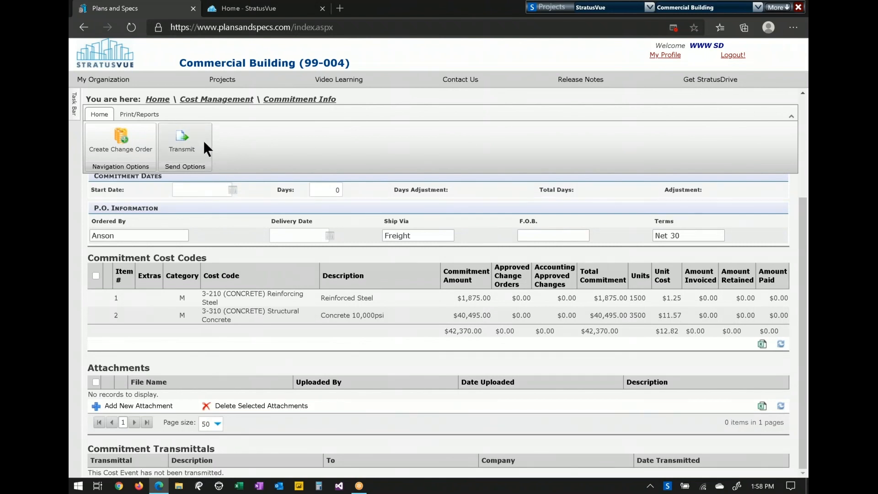
click(155, 100)
click(633, 208)
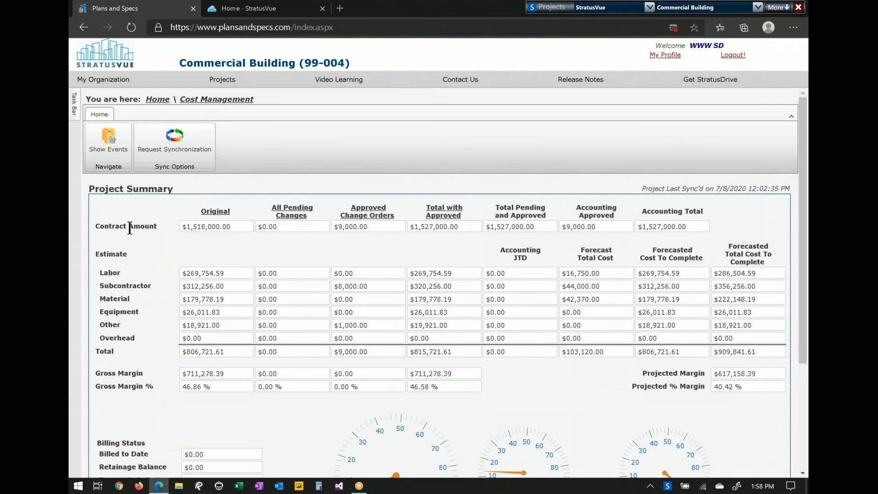
- Highlight the Contract Amount, the 40.42% Projected Margin, and the total and gross margin rows
double_click(156, 226)
drag(755, 387, 702, 384)
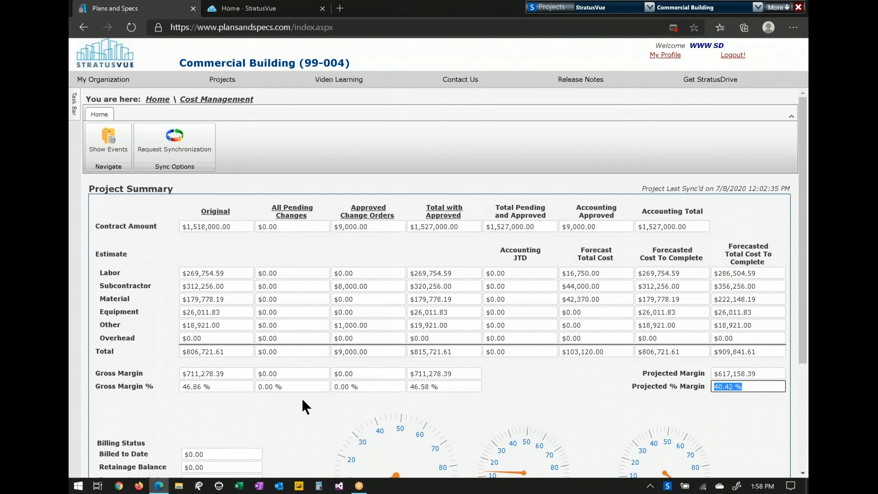
drag(237, 405, 800, 331)
- Scroll down the project summary and go back to the Commercial Building home page
scroll(795, 334, down, 2)
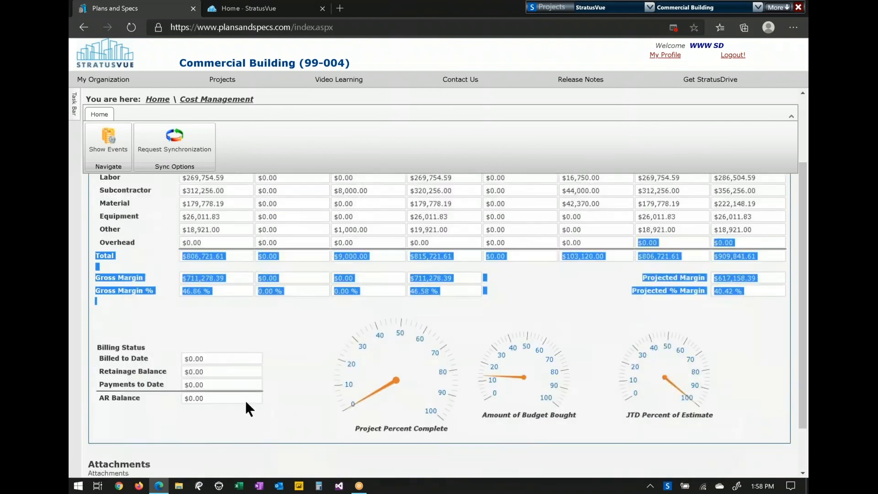
click(228, 355)
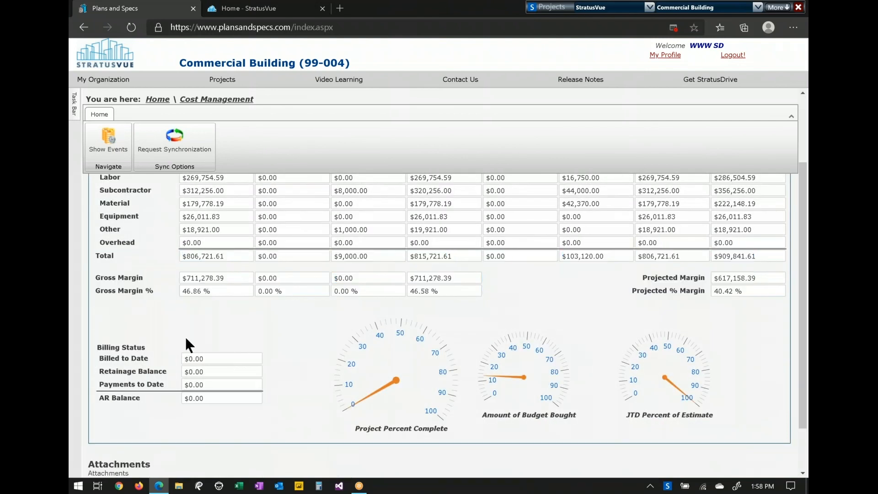
click(157, 99)
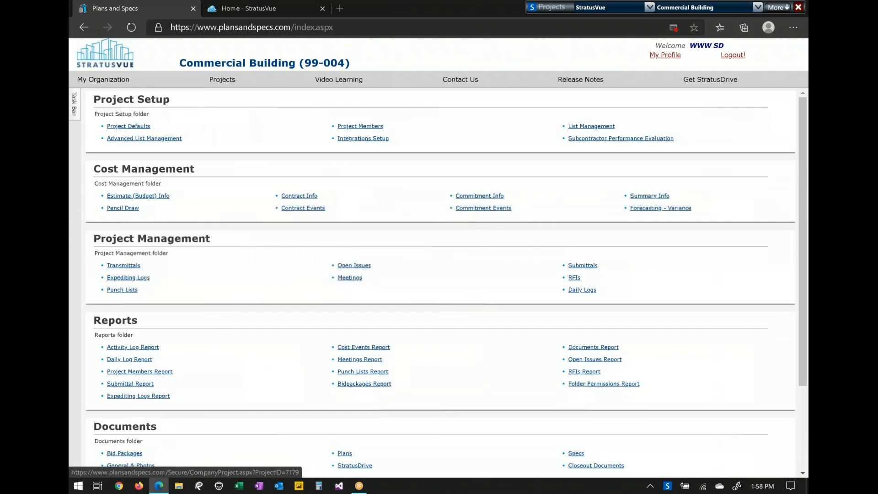
- Under Contract Events, point out Change Order (1) and Internal Event (0), then list the Change Order events
drag(291, 208, 300, 213)
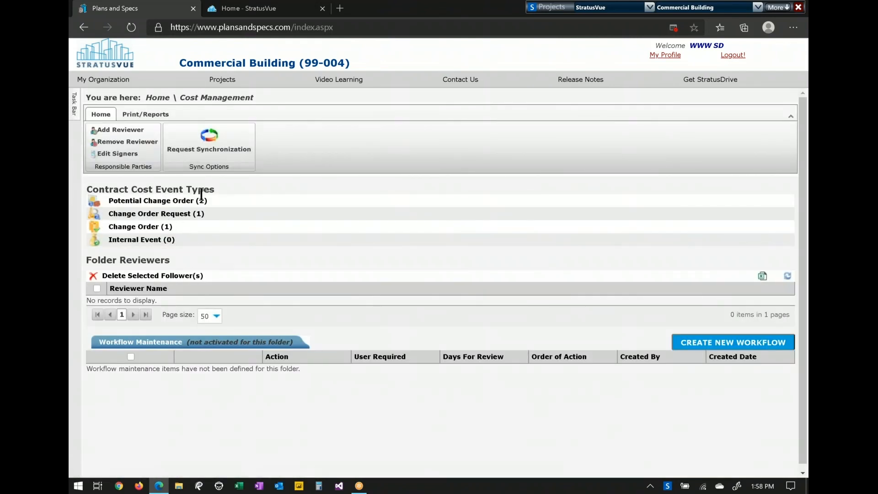
drag(179, 226, 108, 227)
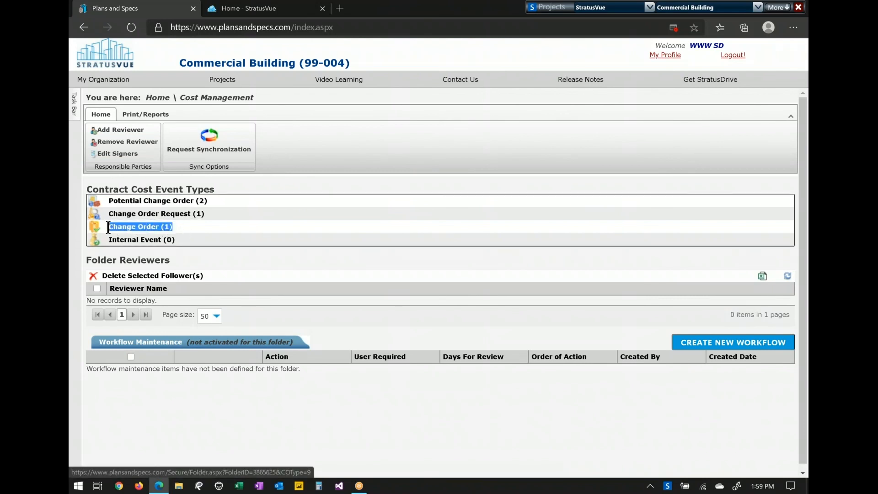
click(193, 226)
drag(183, 237, 109, 237)
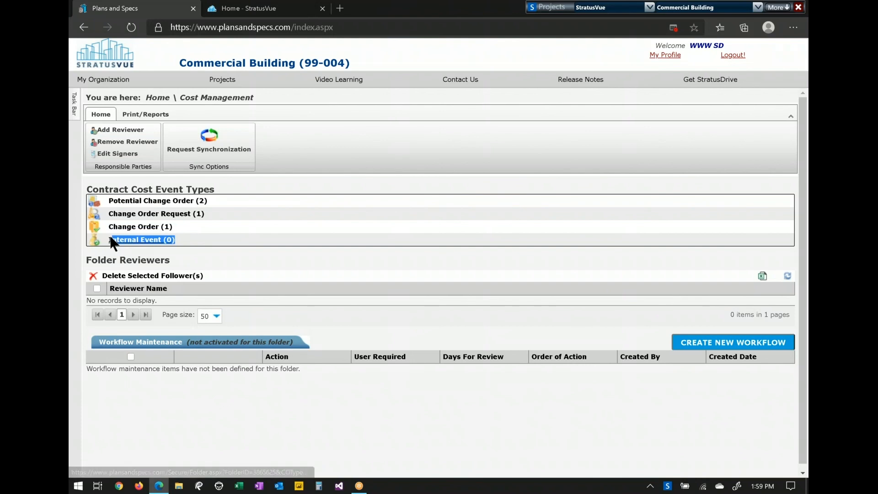
click(197, 236)
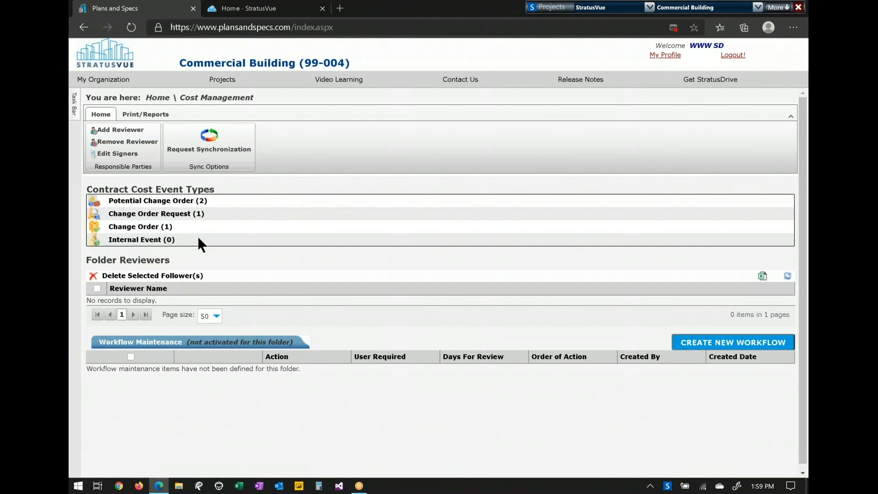
click(151, 238)
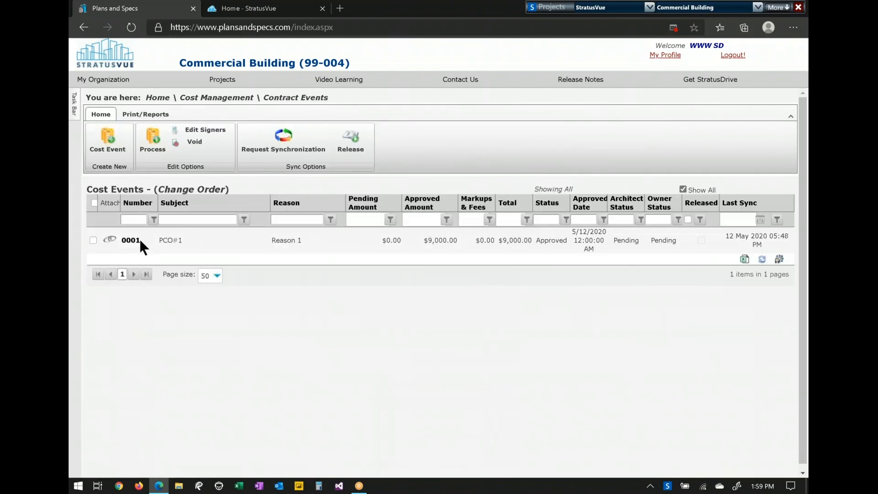
- Open change order 0001 and follow its $9,000.00 summary item to change order request 0001
click(137, 243)
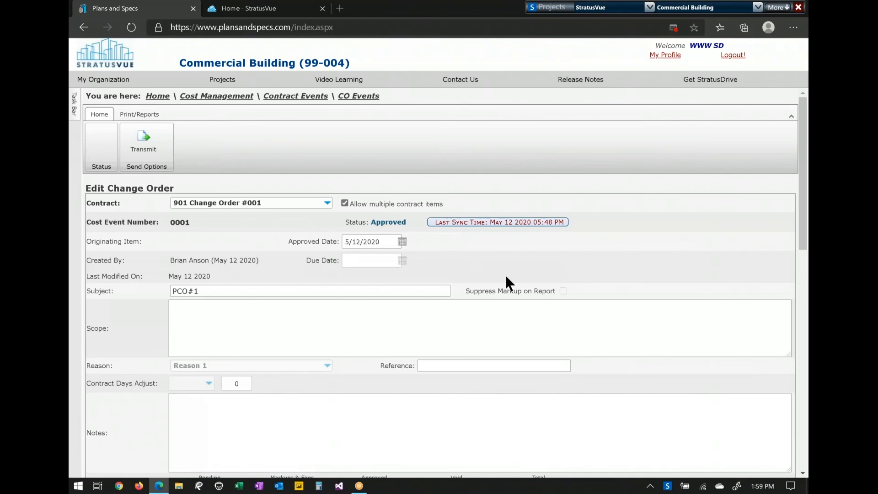
scroll(505, 275, down, 4)
scroll(505, 275, down, 4)
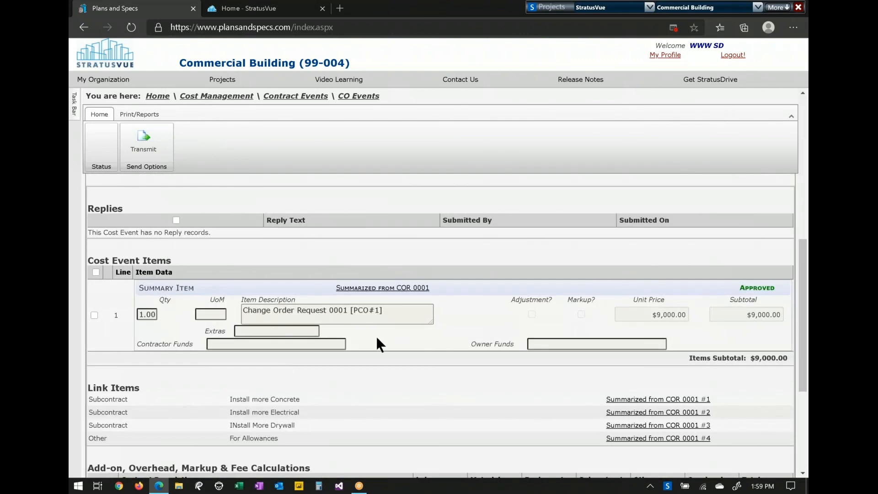
drag(442, 284, 336, 288)
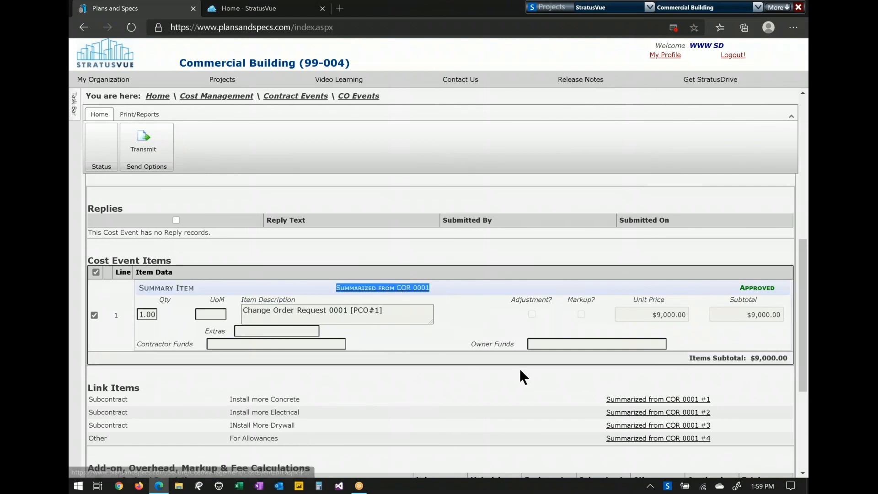
click(414, 291)
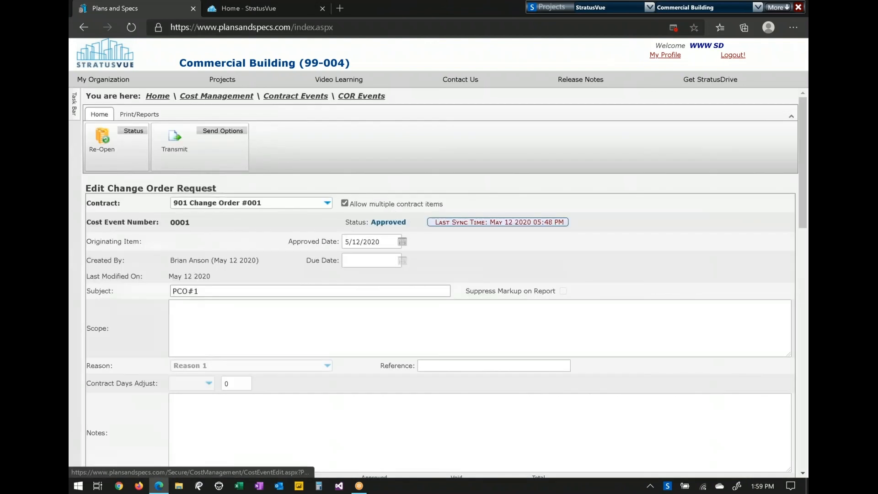
- Follow the request's first subcontract line to Concrete Company's linked CO 0001-1 on 9900403 Structural Concrete
scroll(500, 322, down, 8)
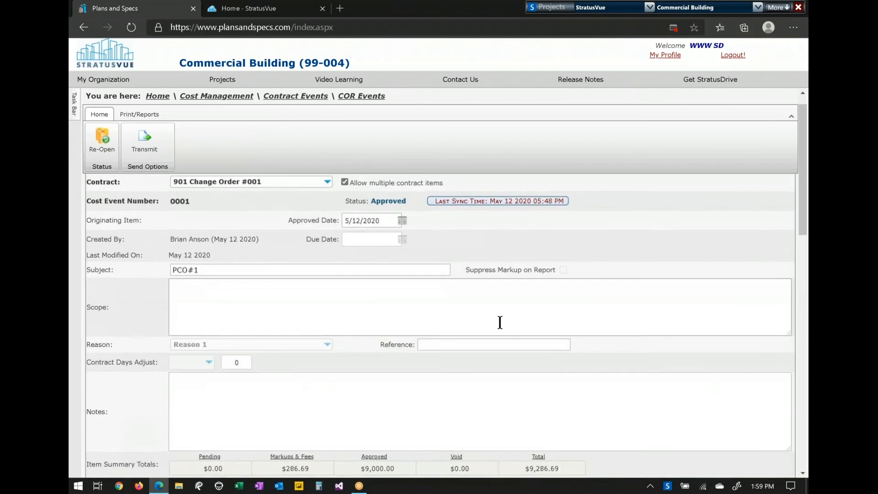
scroll(439, 326, down, 2)
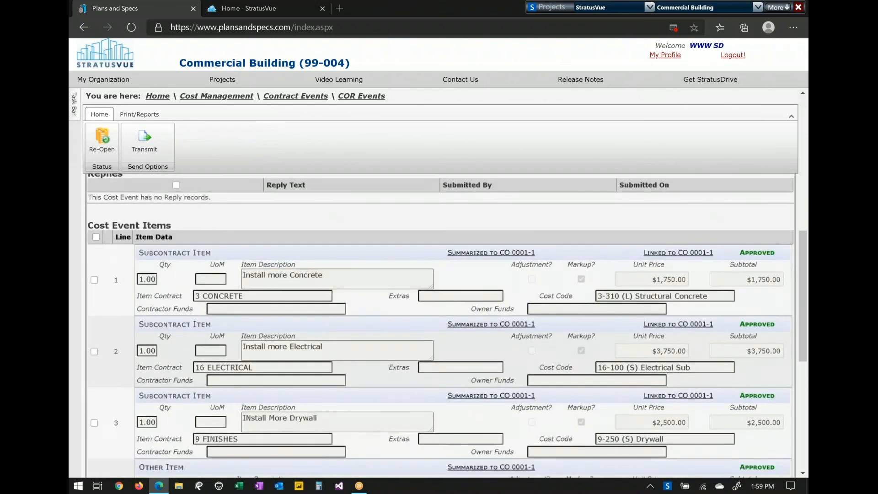
scroll(440, 325, down, 1)
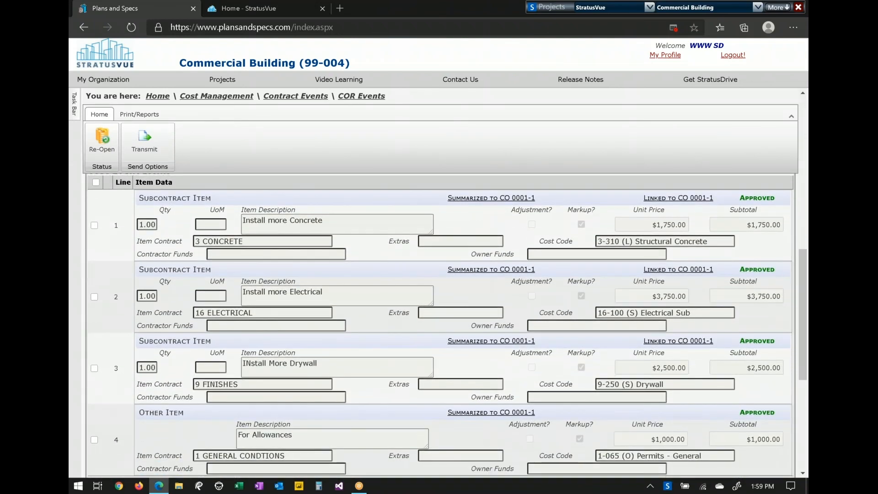
drag(215, 200, 136, 201)
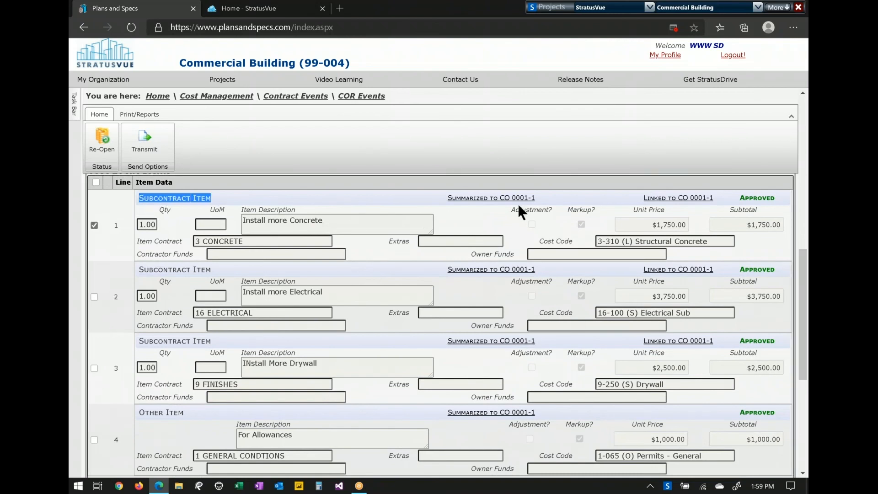
click(688, 202)
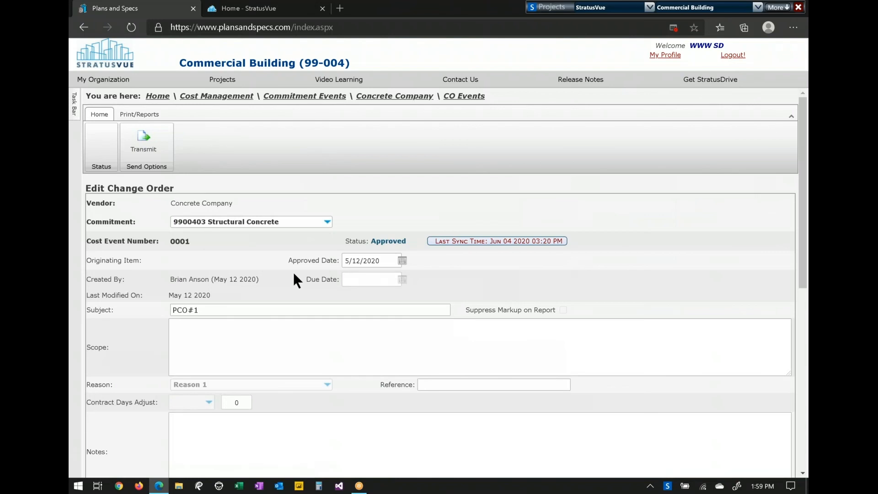
- Note vendor Concrete Company on the change order, then return to the Commercial Building home page
drag(251, 201, 152, 204)
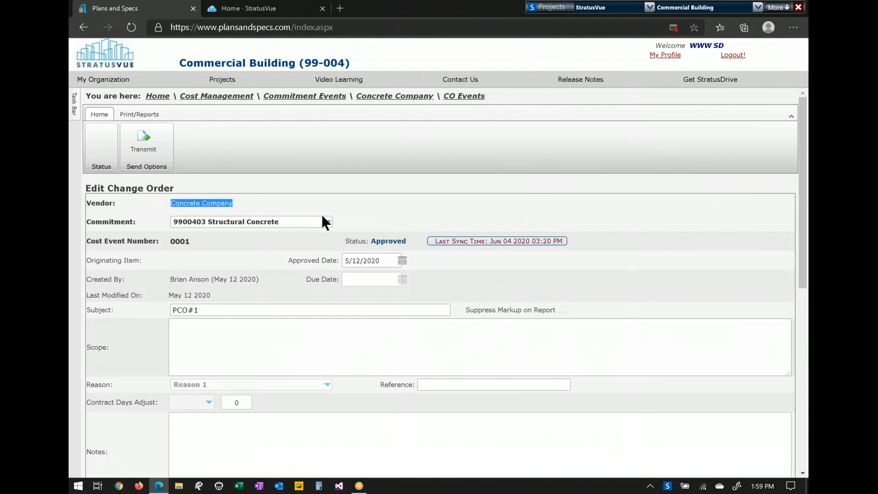
scroll(274, 386, down, 7)
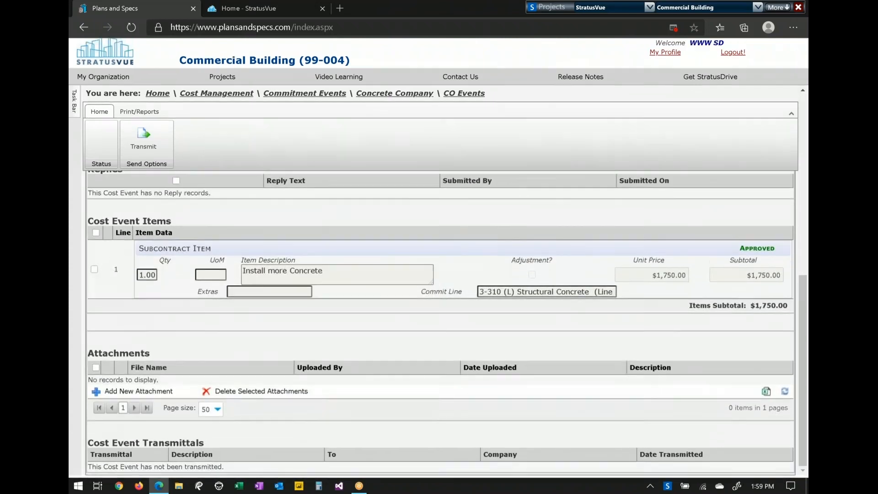
click(158, 96)
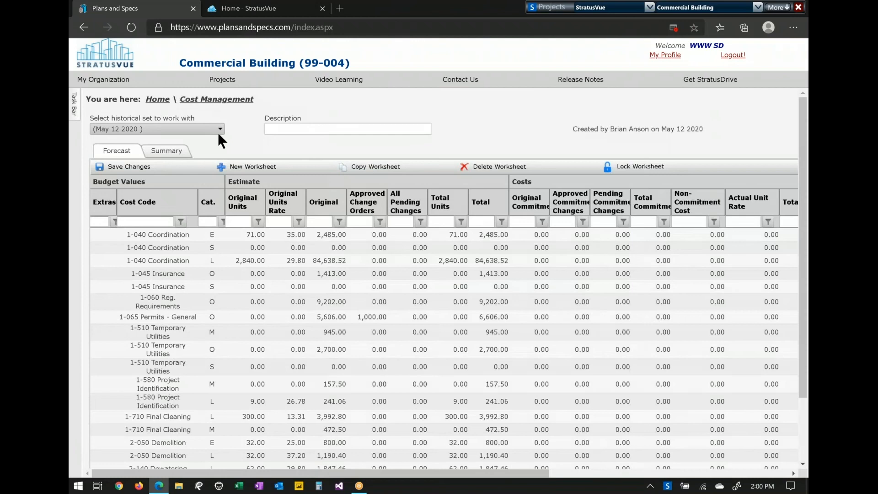
- Keep May 12 2020 as the historical set and scroll right to the Balance To Complete and Forecast columns
click(219, 130)
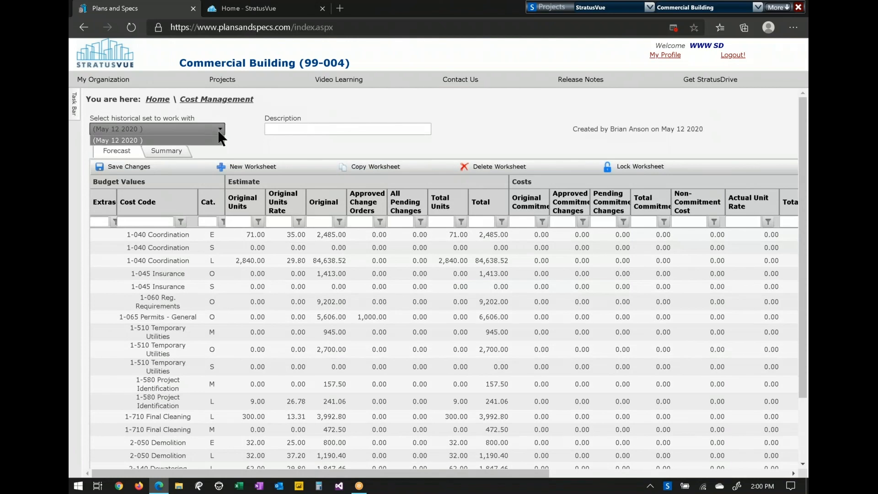
click(238, 118)
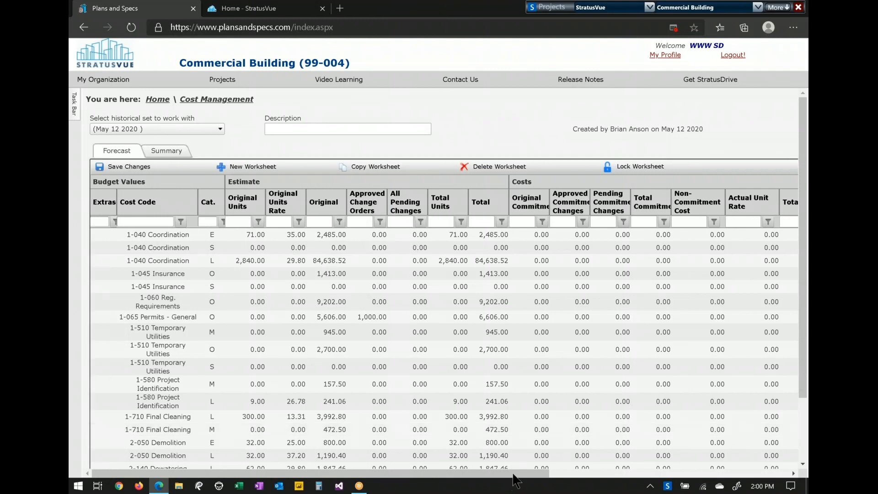
drag(515, 479, 748, 479)
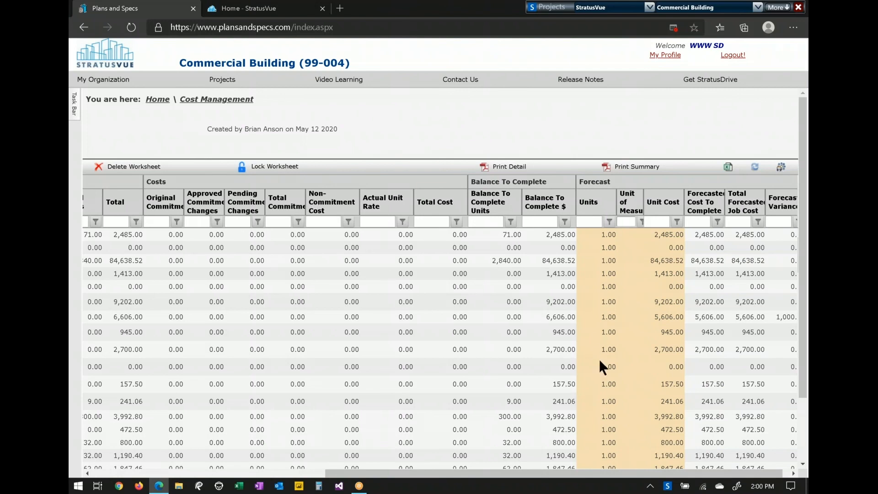
drag(553, 474, 627, 476)
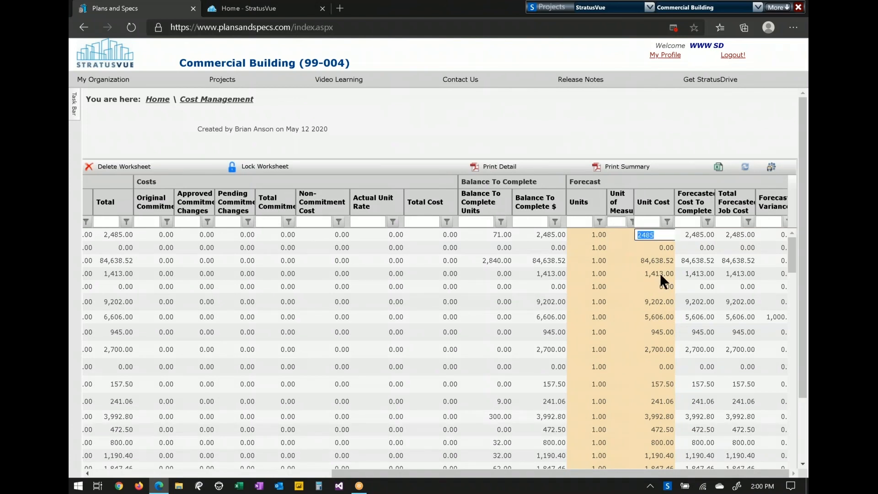
- Set the first cost code's forecast unit cost to 4,000.00, giving a -1,515.00 variance
text(4,00)
text(000)
key(Return)
scroll(774, 192, down, 2)
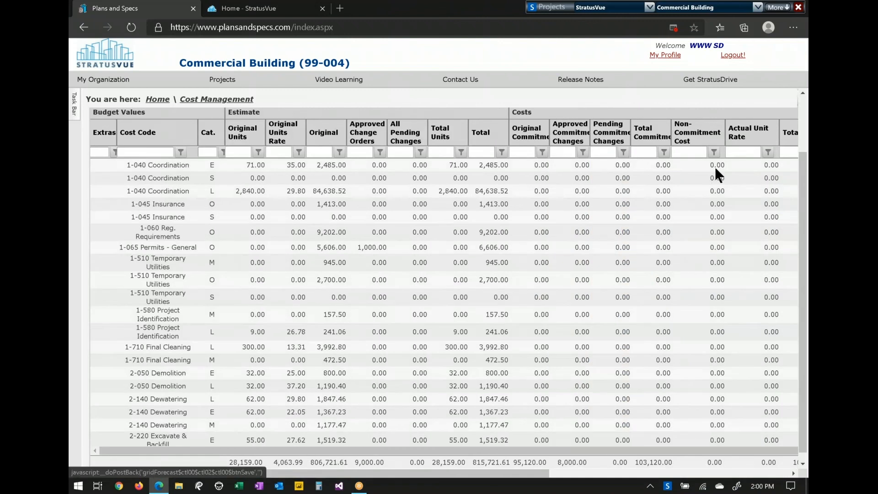
click(552, 473)
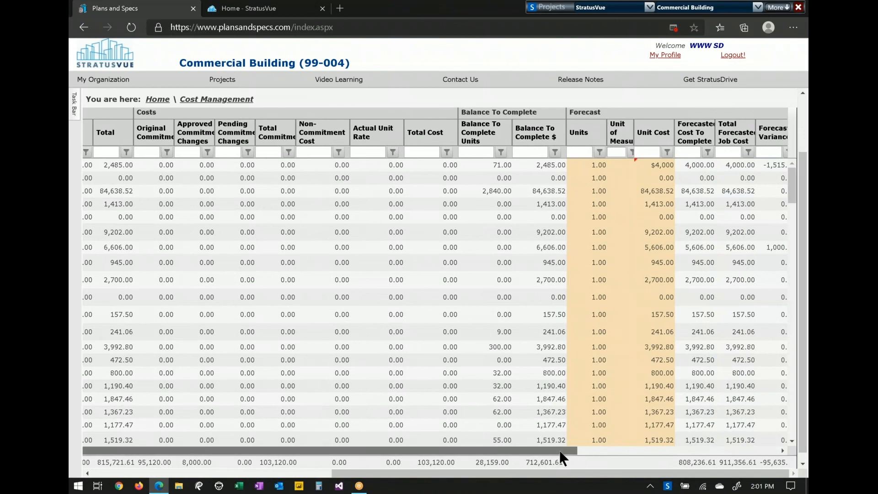
drag(576, 451, 770, 453)
- Check the first row's Risk and Notes cells, then return to the project home page
click(617, 168)
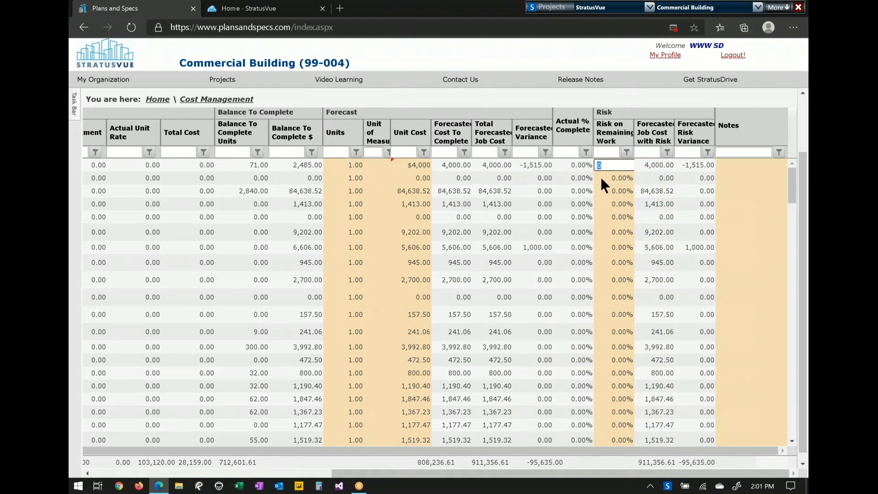
click(743, 169)
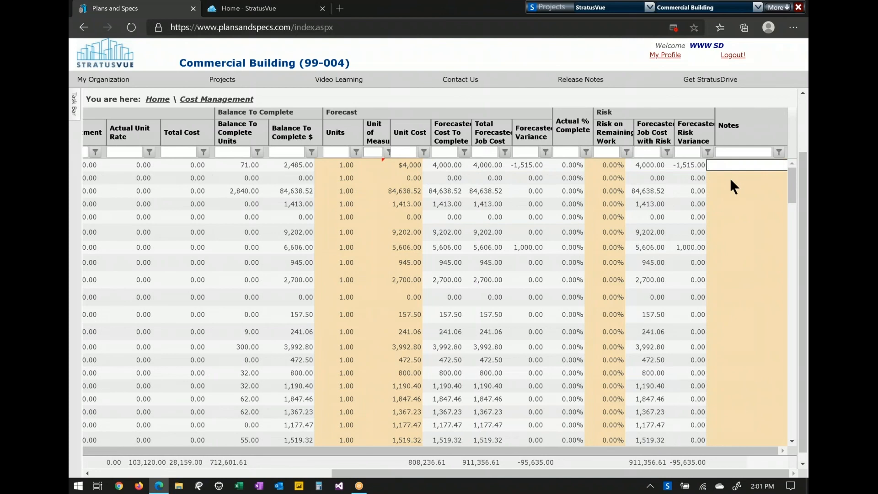
scroll(803, 128, up, 2)
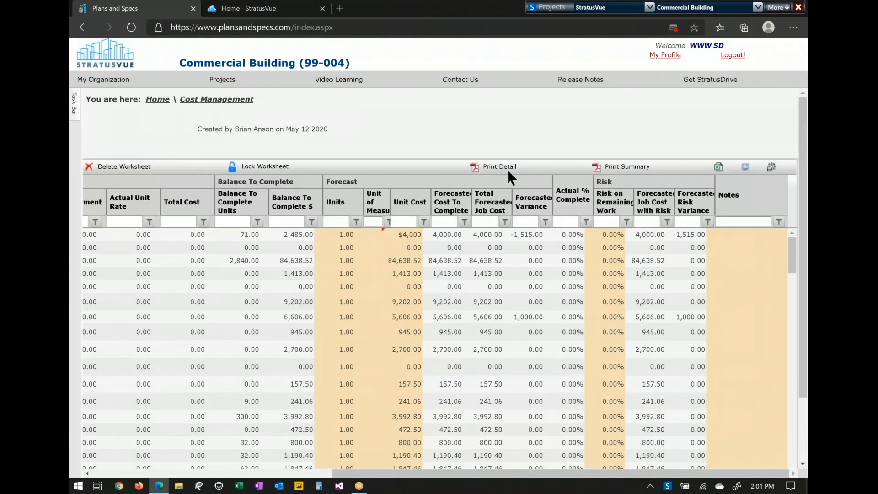
click(158, 99)
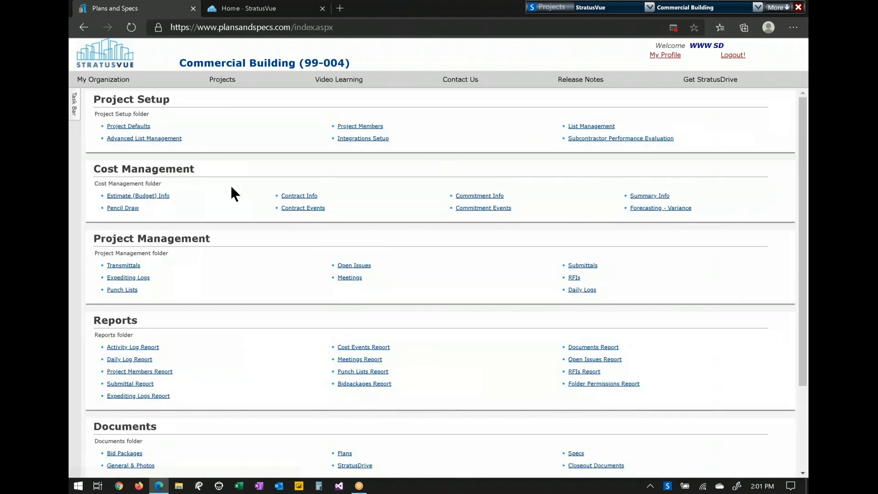
- Open Contract Pencil Draw #002 and try editing its SITEWORK and GENERAL CONDITIONS lines
click(123, 208)
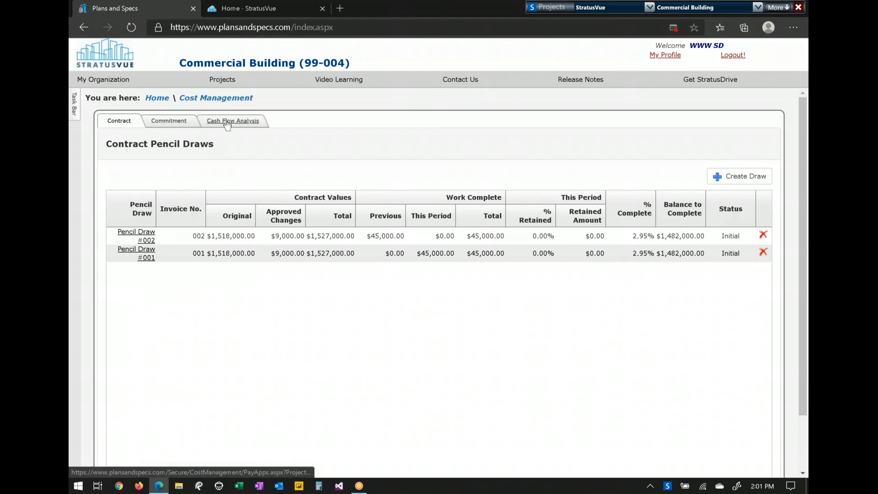
click(150, 236)
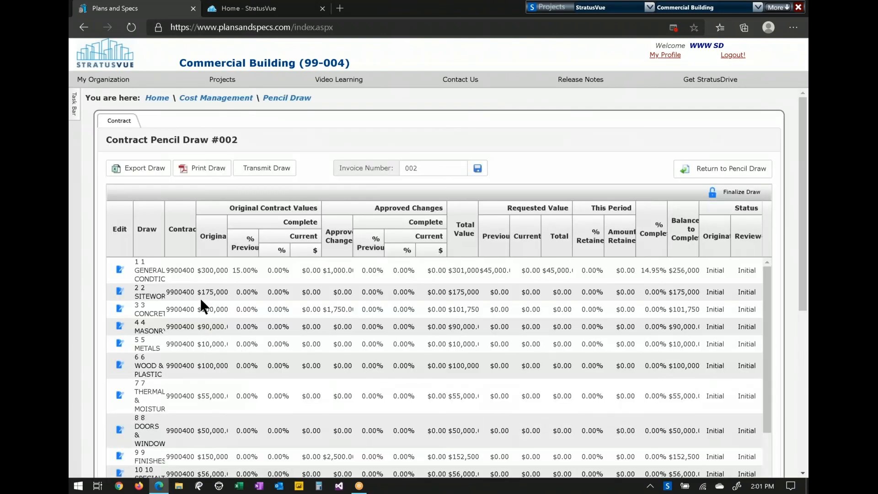
click(119, 293)
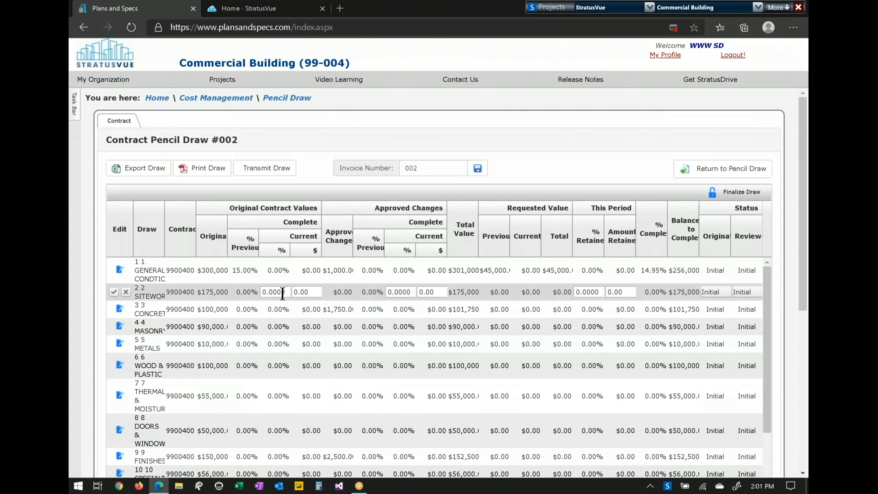
drag(288, 294, 240, 291)
click(119, 270)
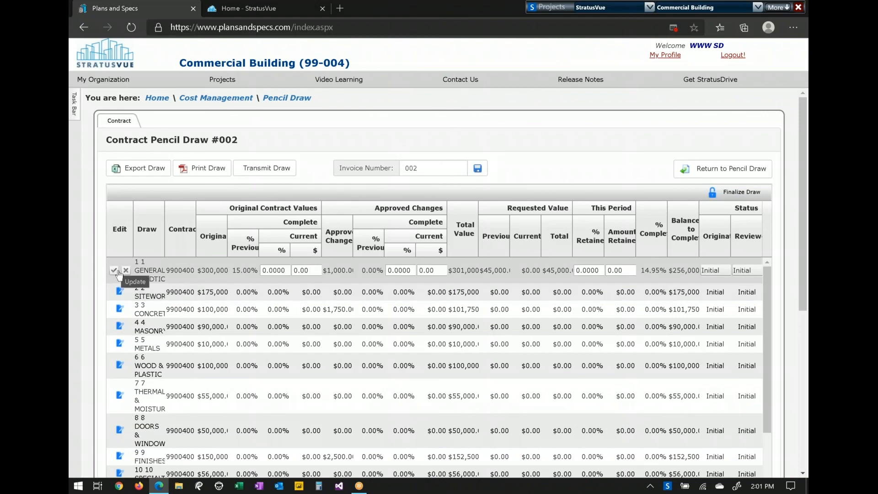
- Print the draw as an invoice, review the 3-page PDF, and close the preview
click(228, 169)
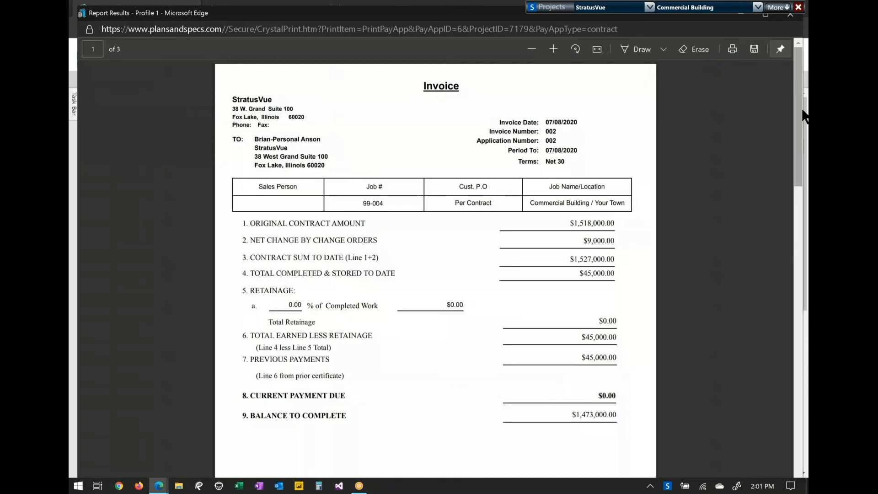
scroll(803, 114, down, 7)
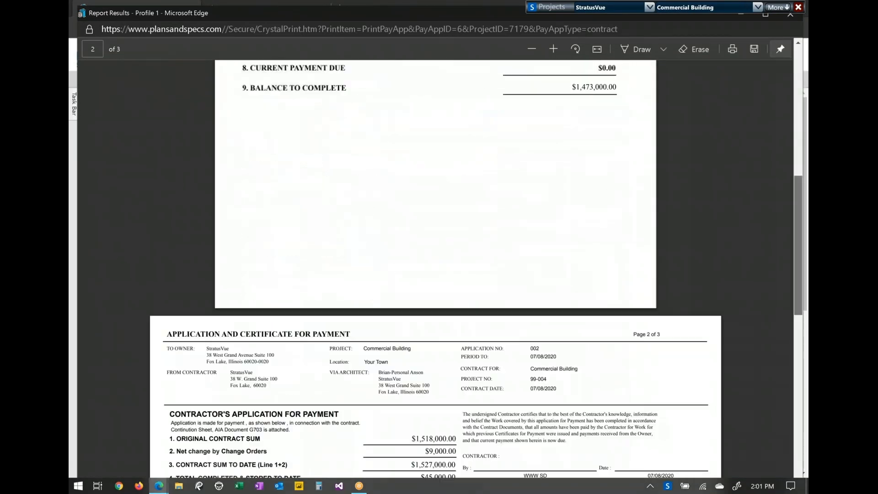
scroll(803, 94, down, 10)
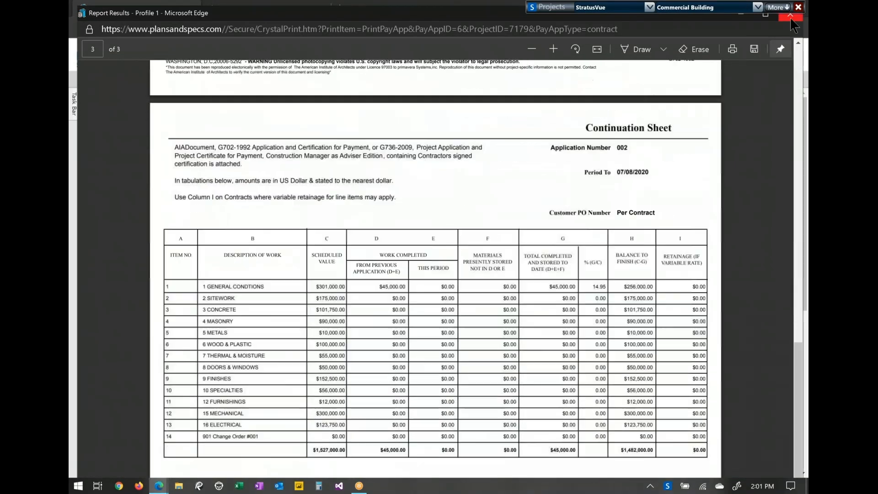
click(791, 18)
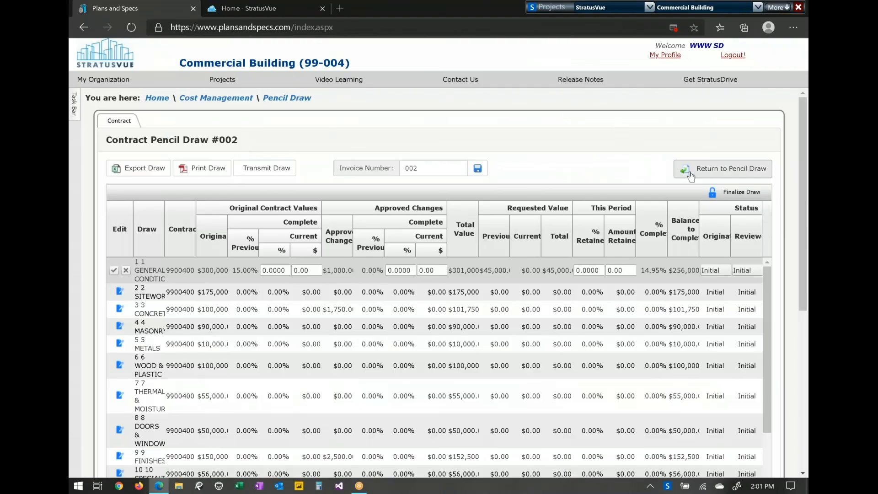
- Go back to the contract pencil draws and view the Commitment and Cash Flow Analysis tabs
click(684, 168)
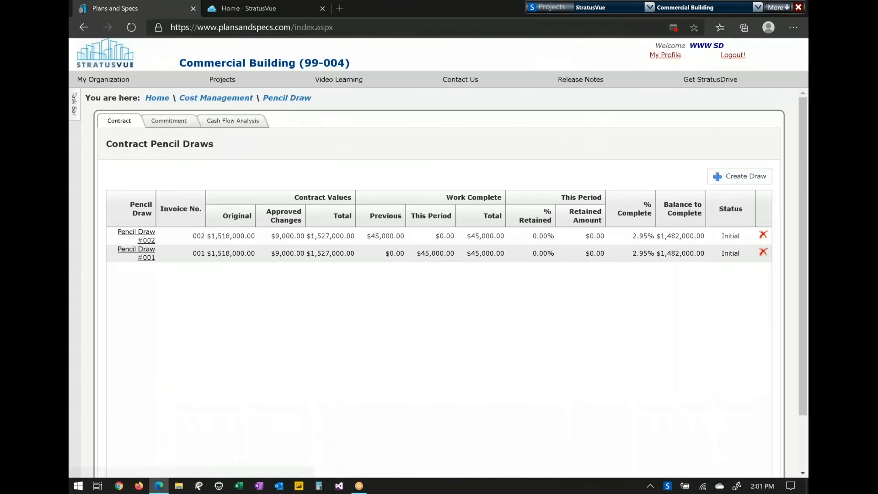
click(176, 121)
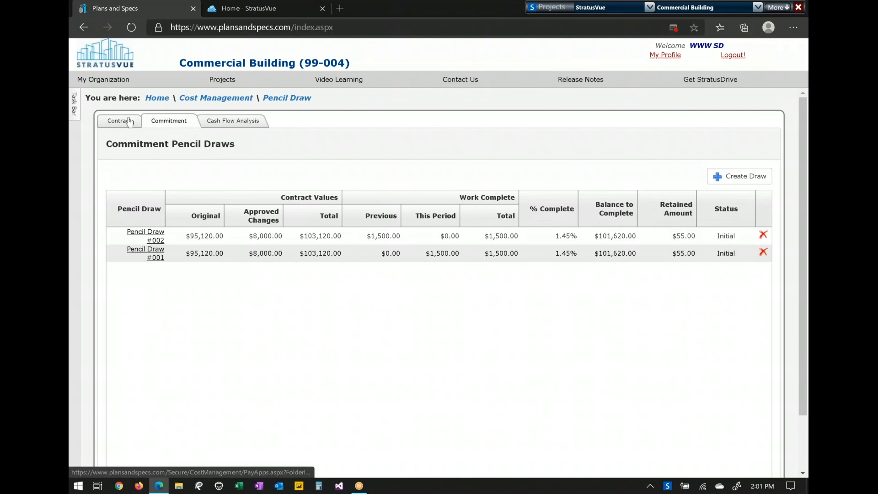
click(226, 122)
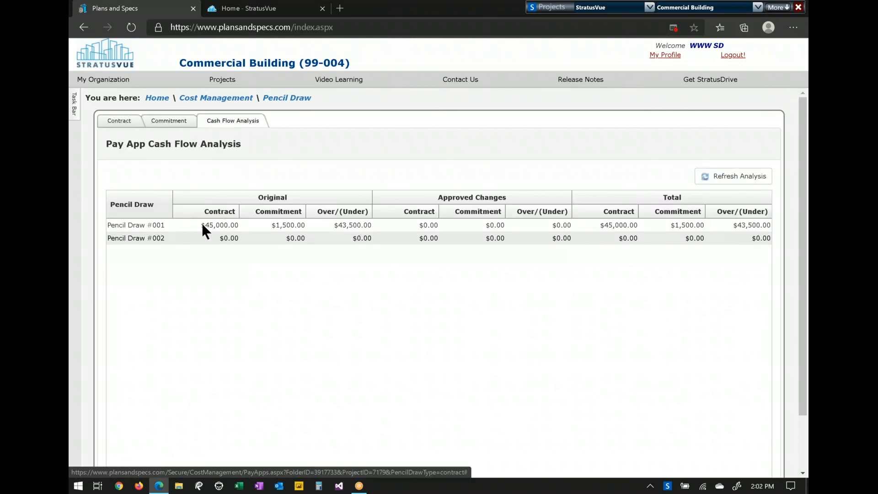
- Highlight Pencil Draw #001's $45,000 contract and $1,500.00 commitment amounts, then switch to stratusvue.com
drag(198, 222, 229, 223)
click(296, 226)
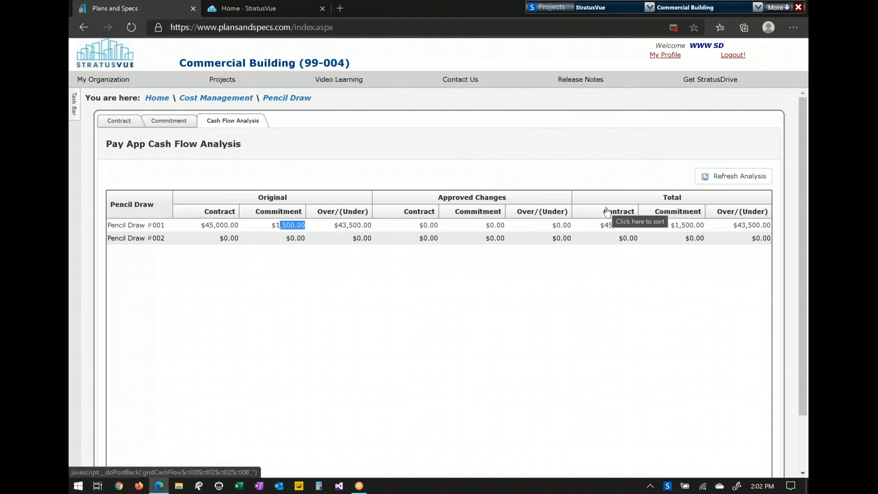
click(156, 98)
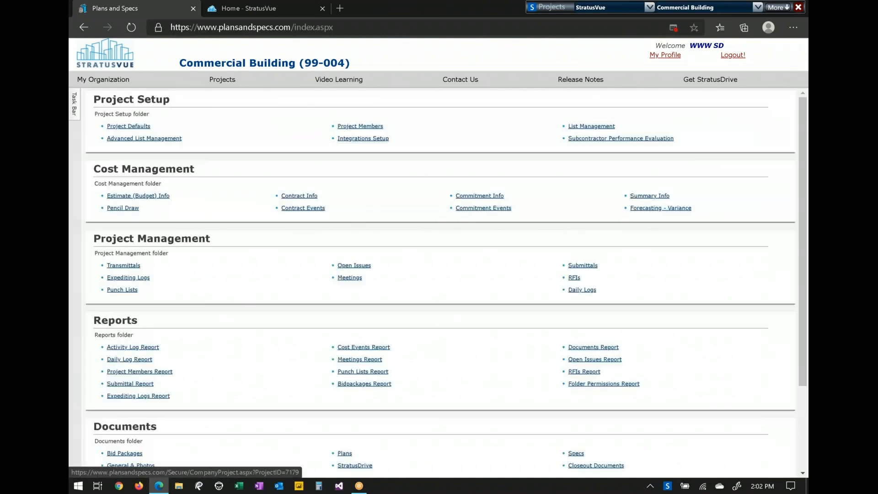
click(245, 10)
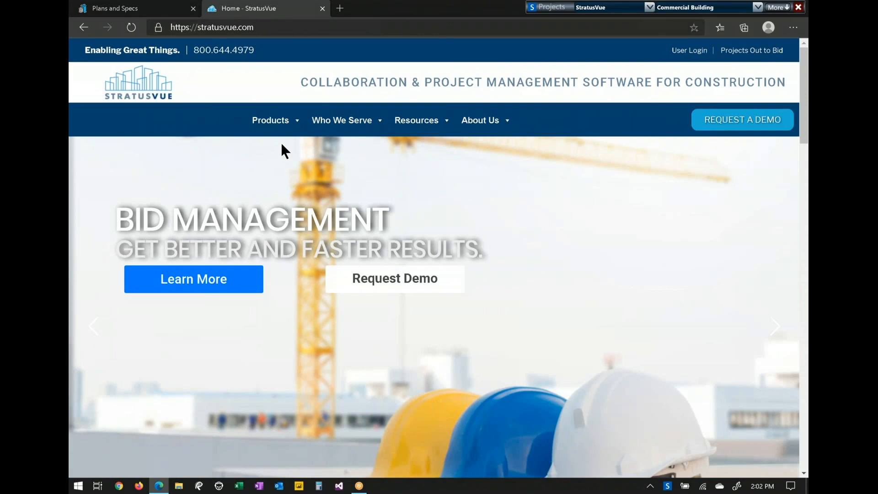